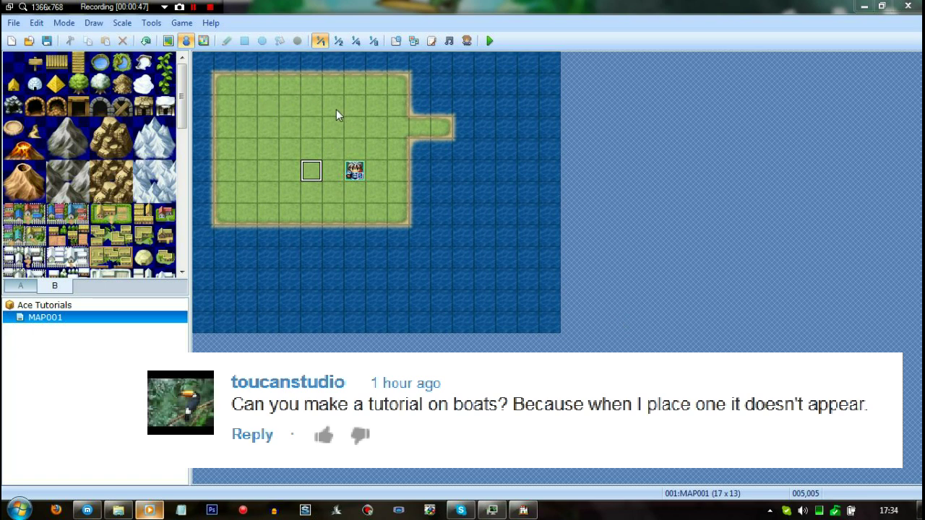
Select a tile near the top of the grass island on MAP001.
click(337, 110)
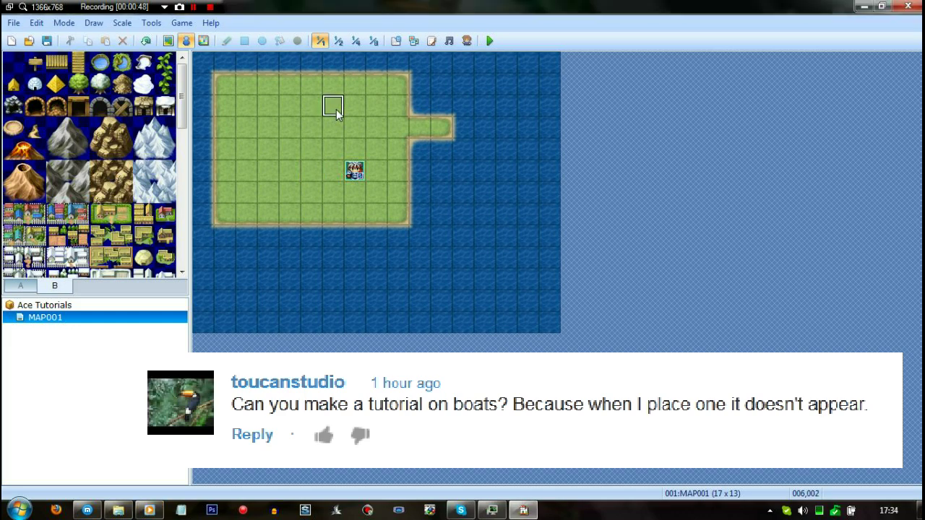
Set the pier-tip tile as the boat's starting position.
right_click(463, 130)
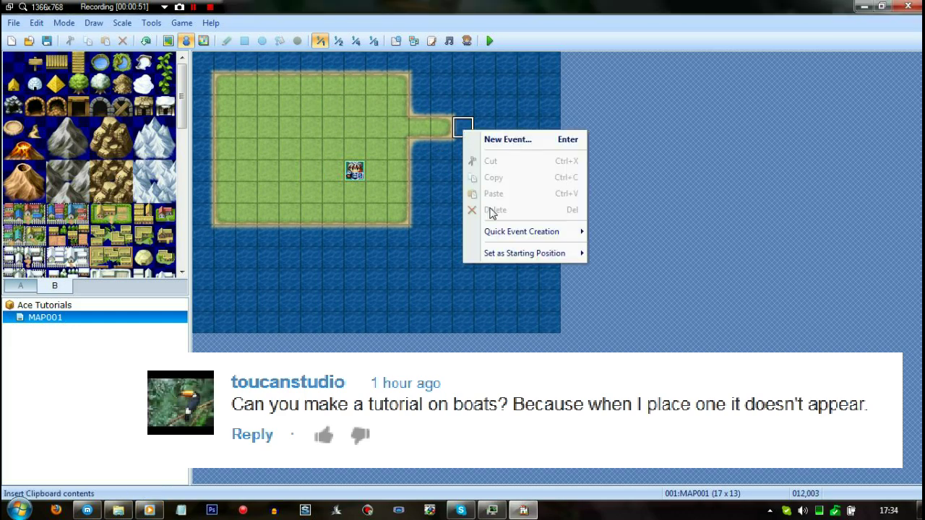
mouse_move(510, 235)
mouse_move(524, 257)
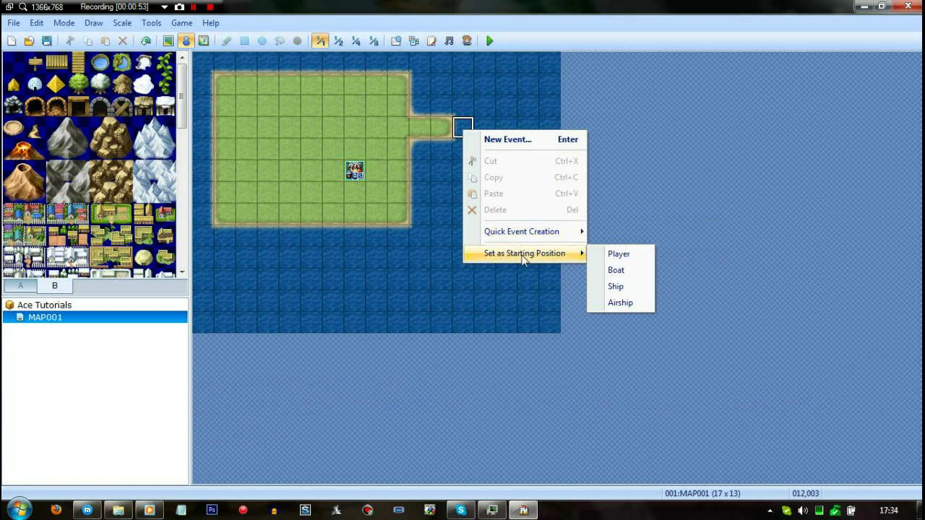
click(610, 270)
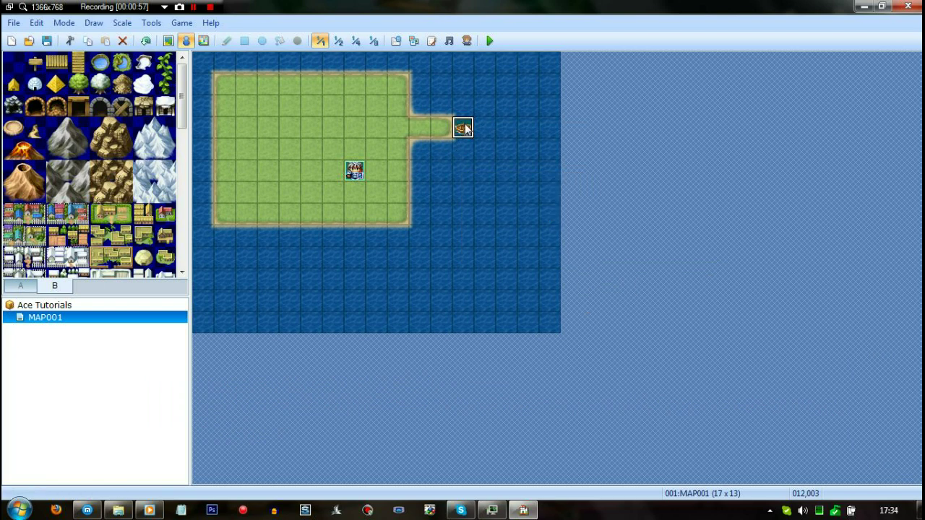
right_click(466, 127)
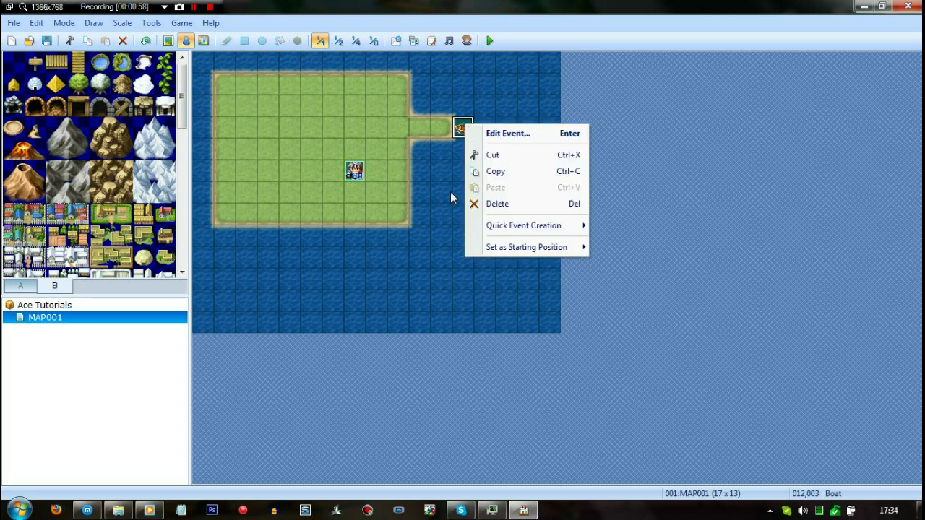
click(353, 192)
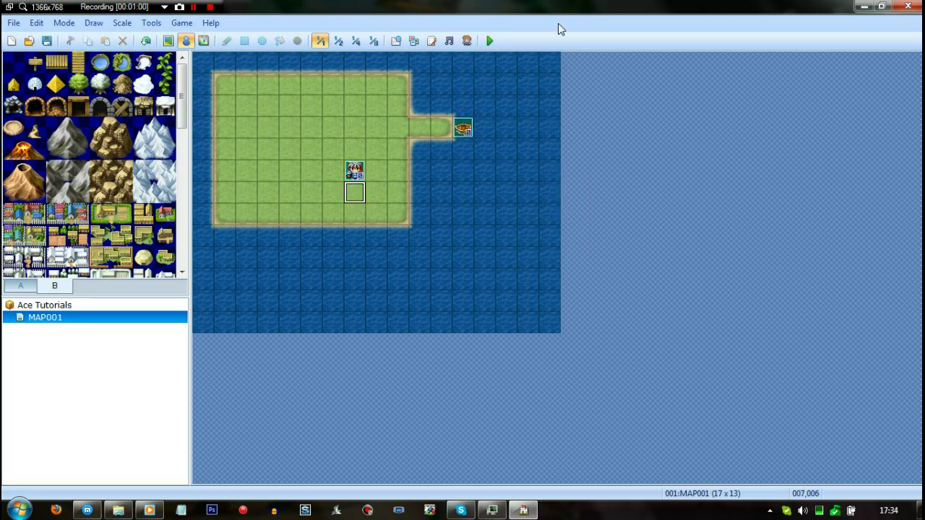
Save and playtest a new game, walking the hero onto the boat at the pier end.
click(491, 41)
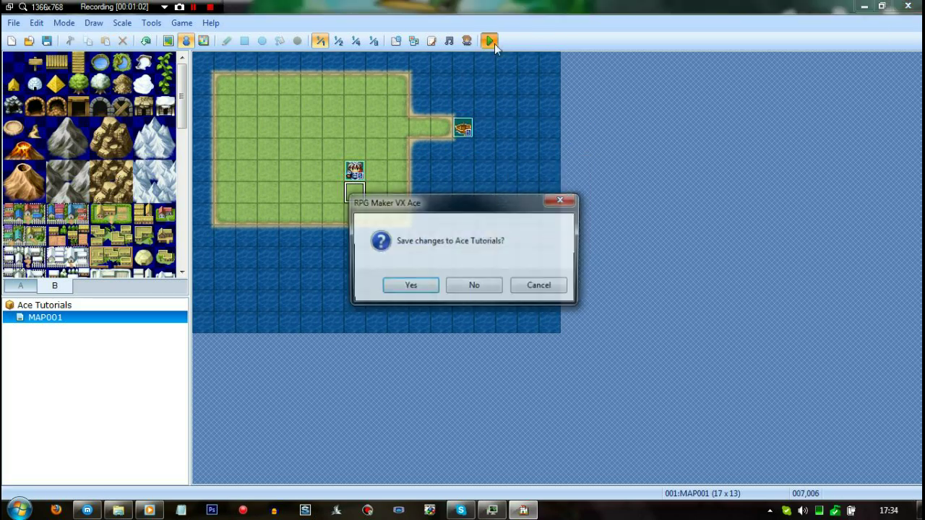
click(428, 286)
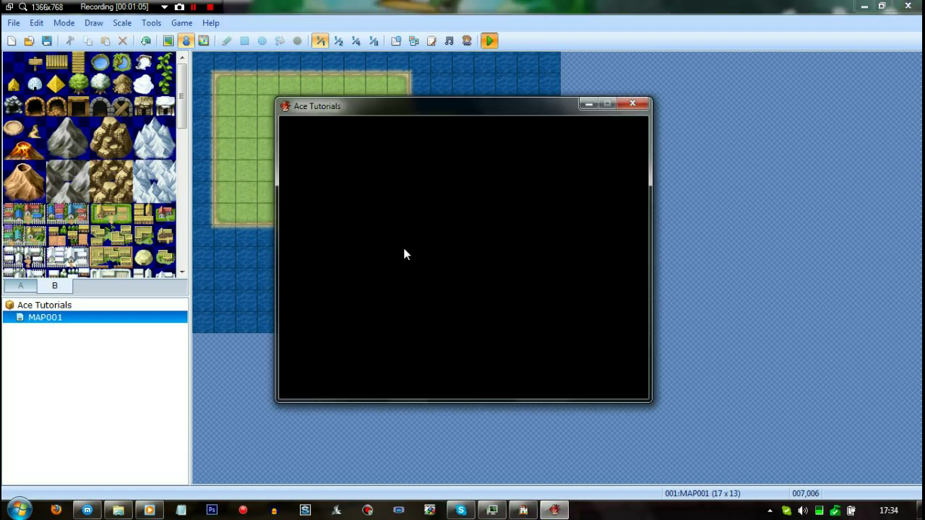
key(Return)
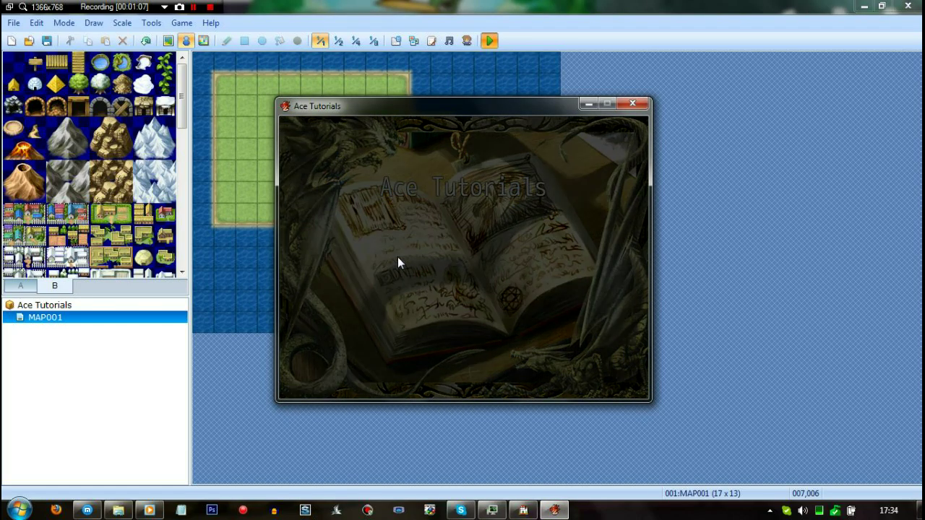
key(Up)
key(Right)
key(Right)
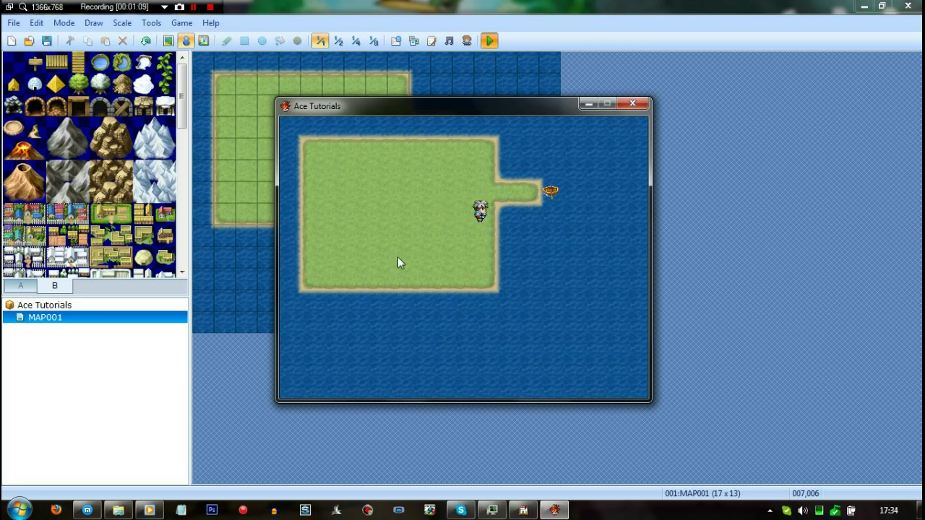
key(Up)
key(Right)
key(Right)
key(Return)
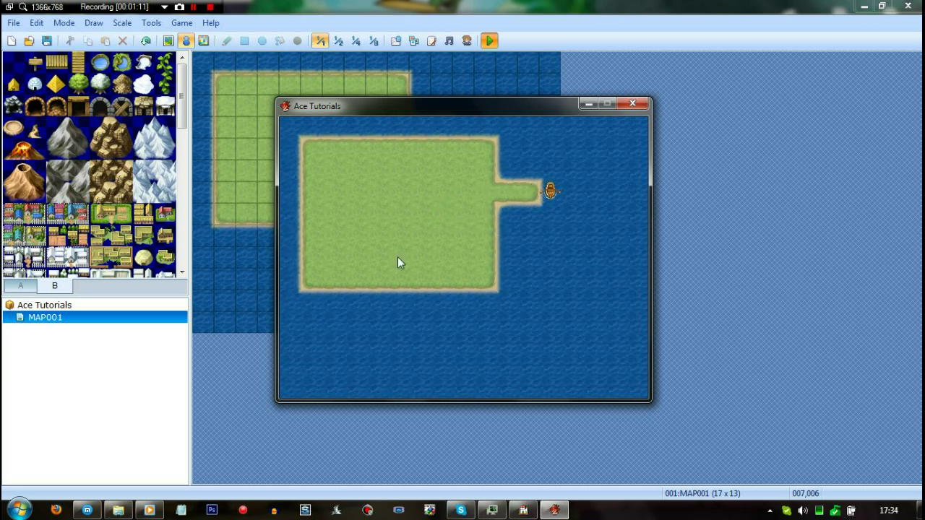
key(Left)
click(633, 104)
Inspect the pier-tip tile's options several times without changing anything.
right_click(461, 126)
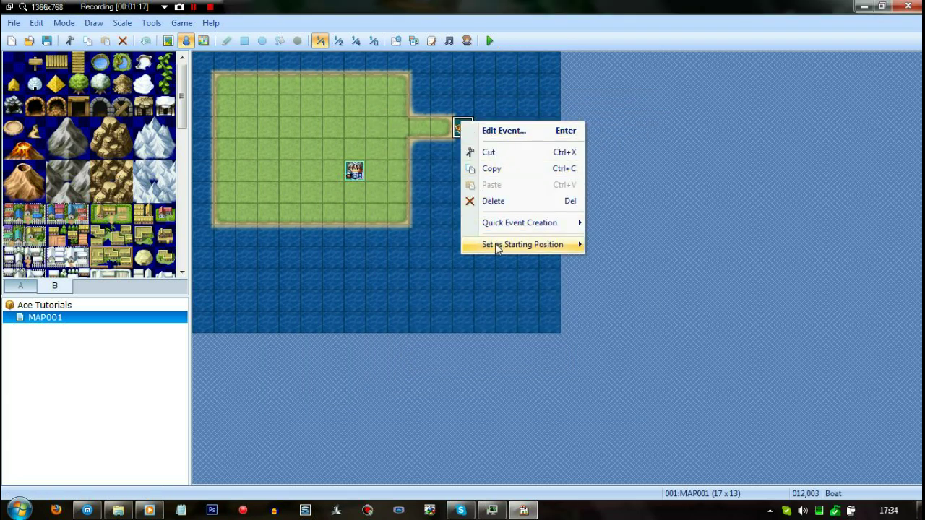
click(374, 186)
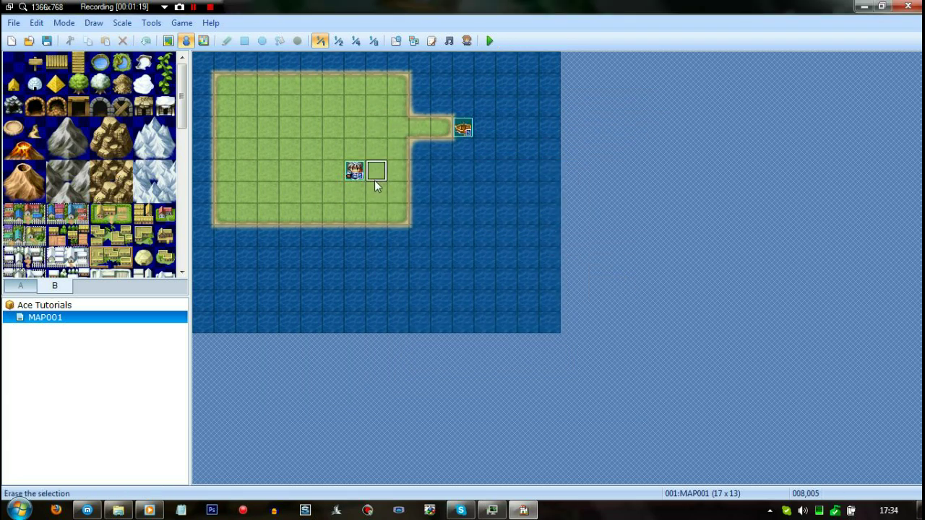
right_click(464, 129)
mouse_move(519, 254)
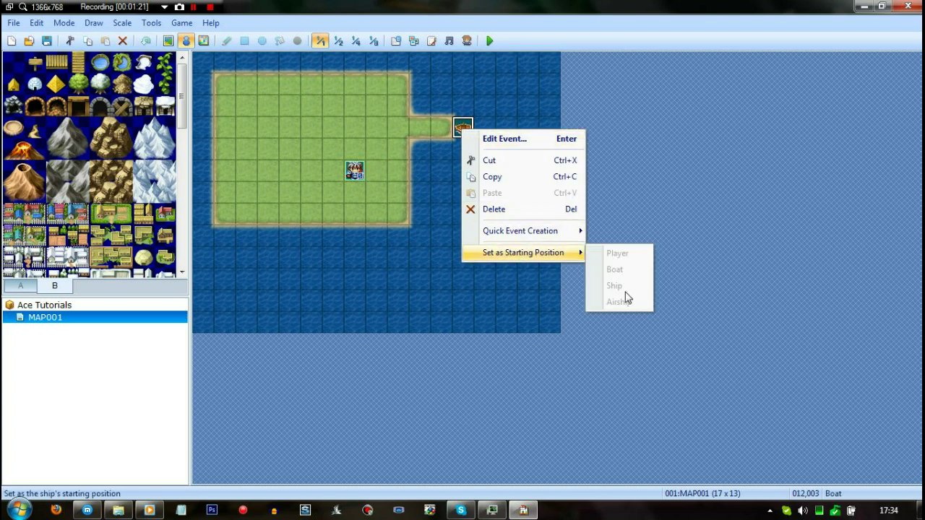
click(415, 192)
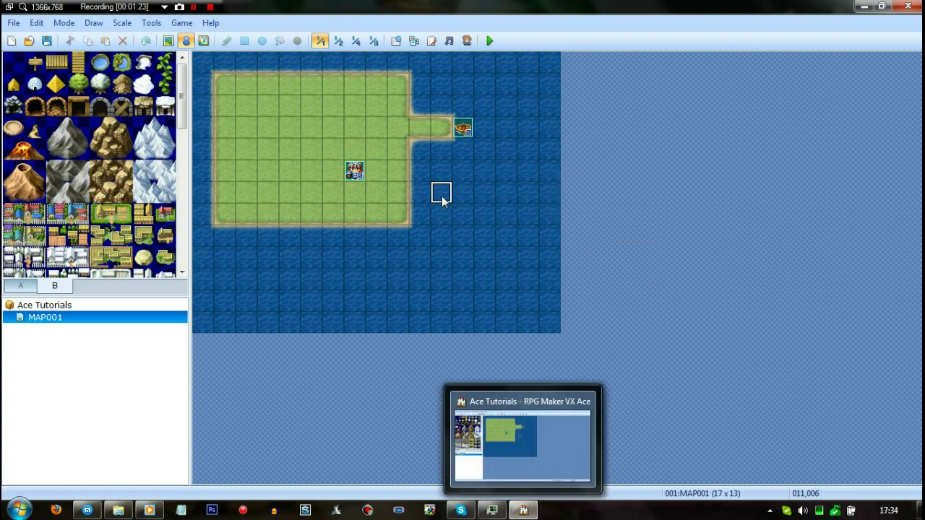
right_click(463, 129)
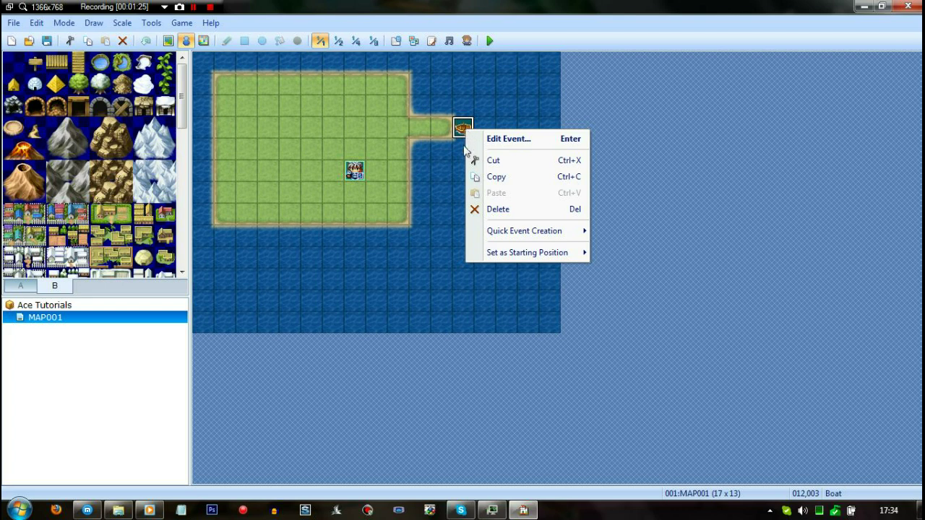
mouse_move(503, 254)
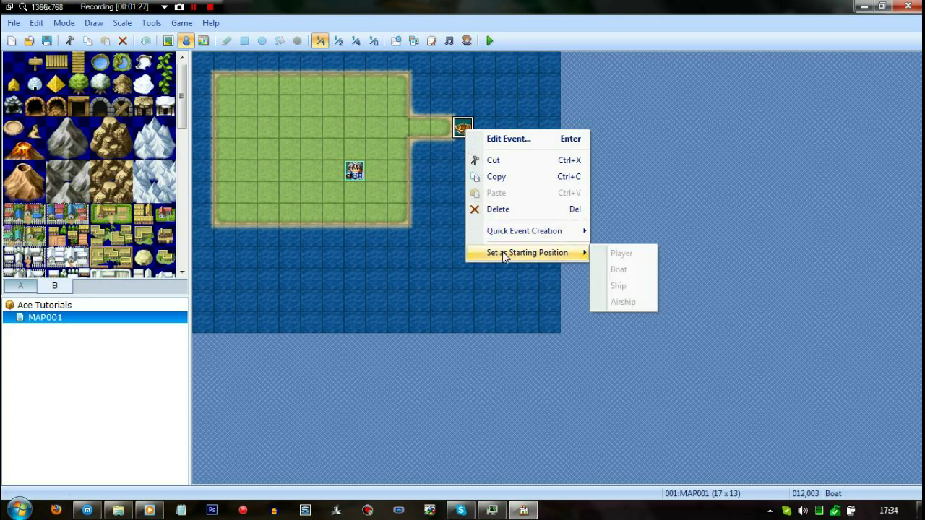
click(441, 133)
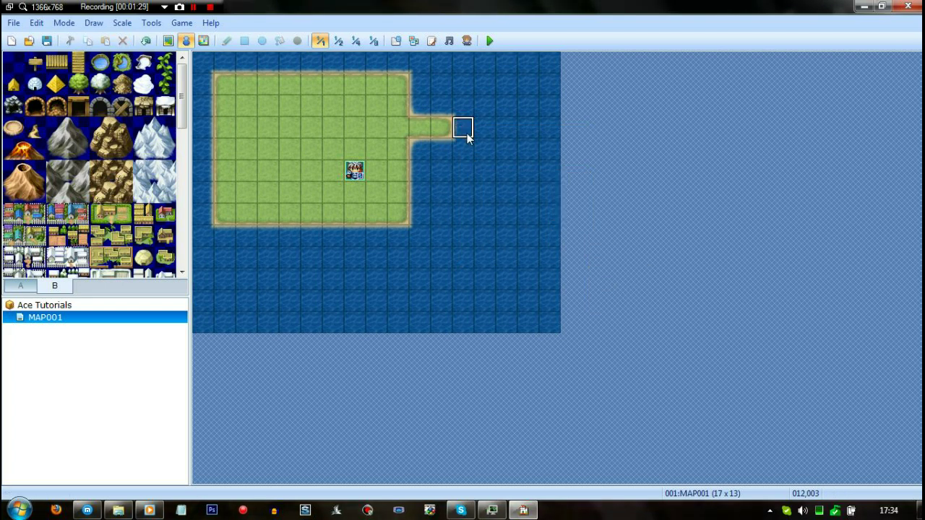
Place the ship start at the pier tip, delete it, and restore the boat start there.
right_click(467, 133)
mouse_move(534, 259)
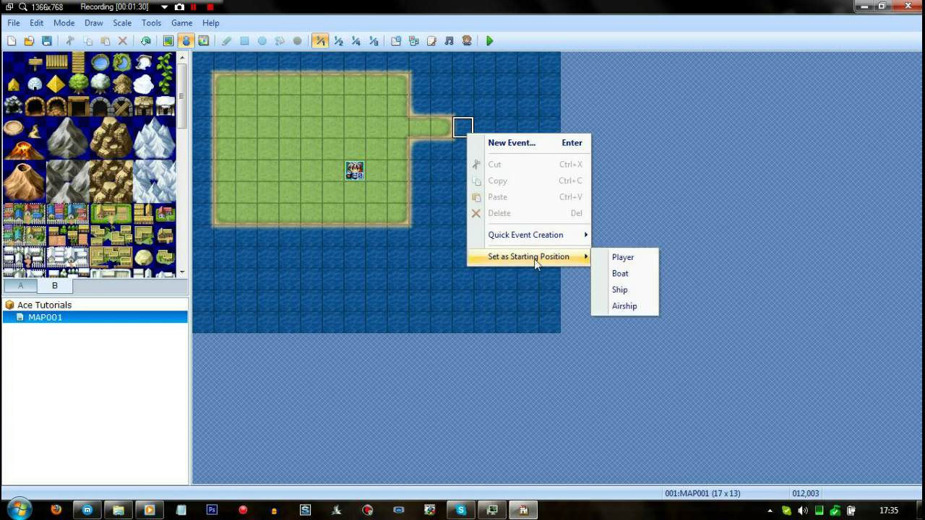
click(632, 293)
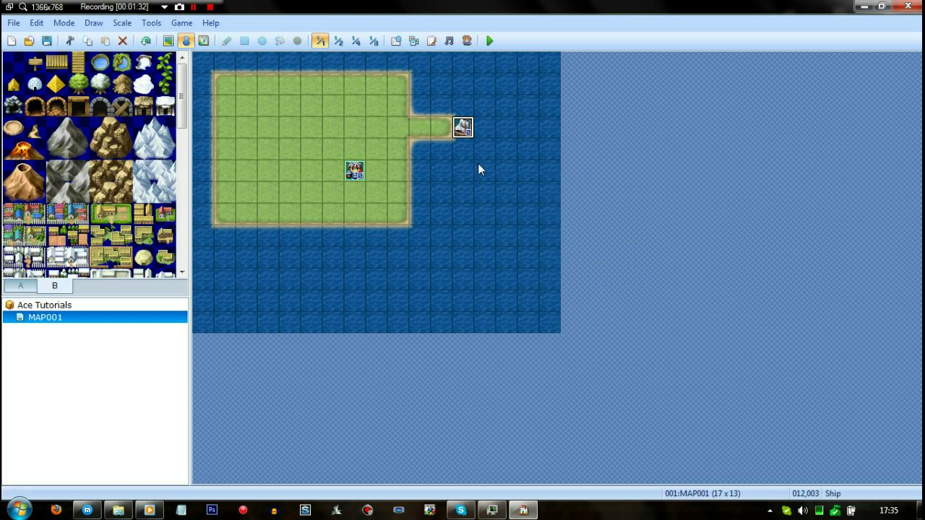
key(Delete)
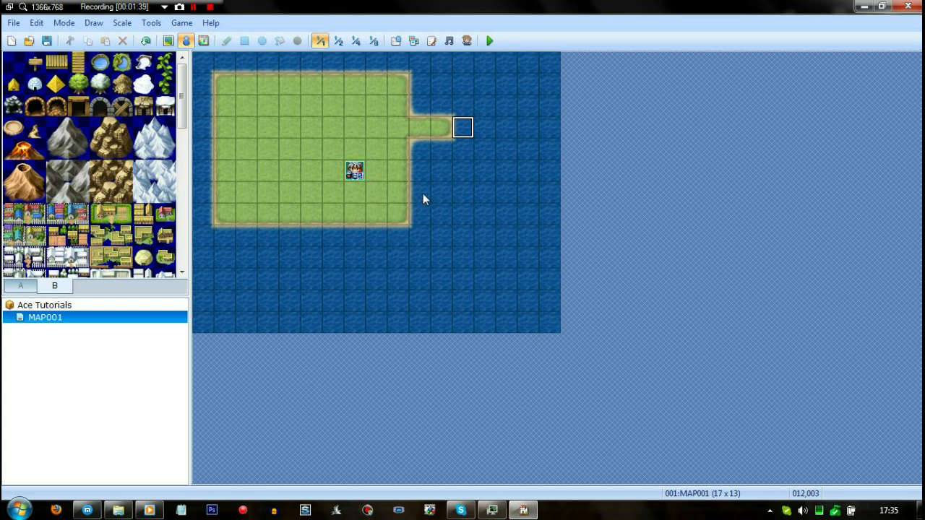
right_click(465, 127)
mouse_move(506, 250)
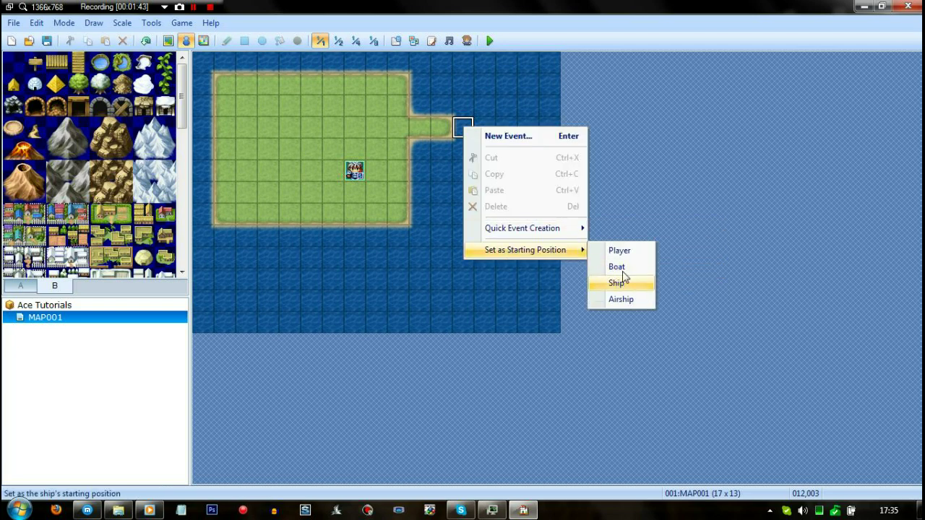
click(616, 283)
Start the ship below the south shore; add an airship start at top-left, then delete it.
right_click(355, 245)
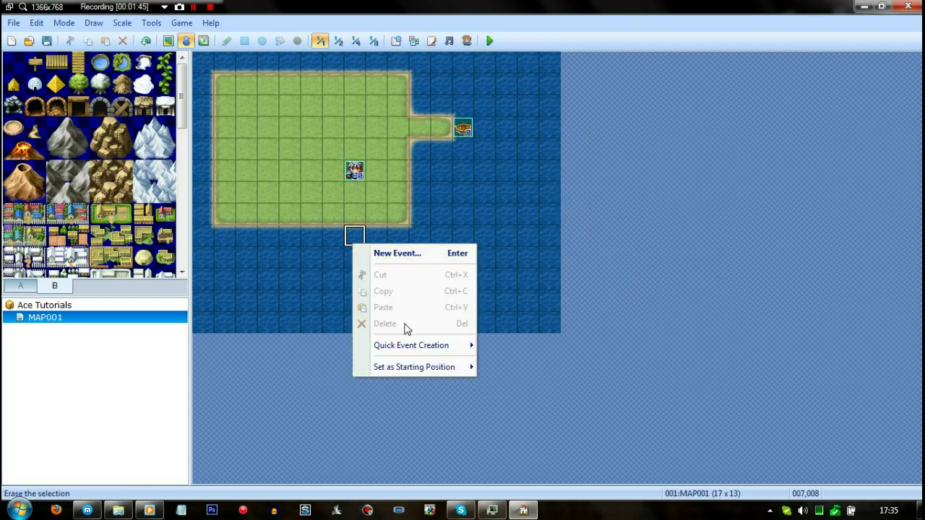
mouse_move(448, 367)
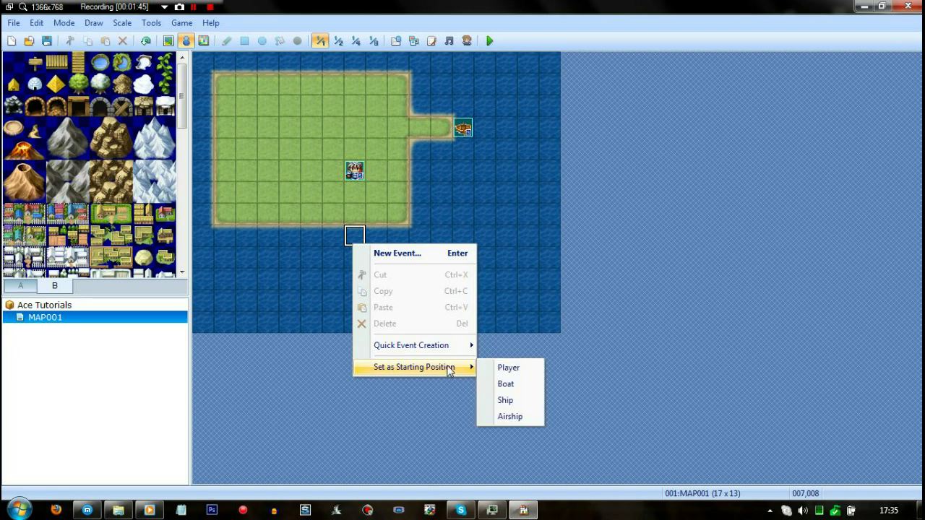
click(517, 402)
right_click(261, 106)
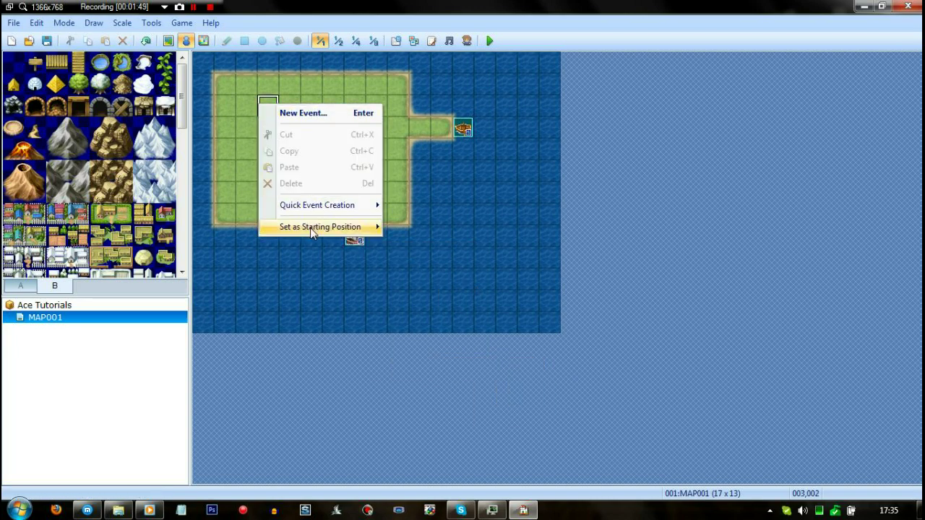
mouse_move(325, 227)
click(415, 278)
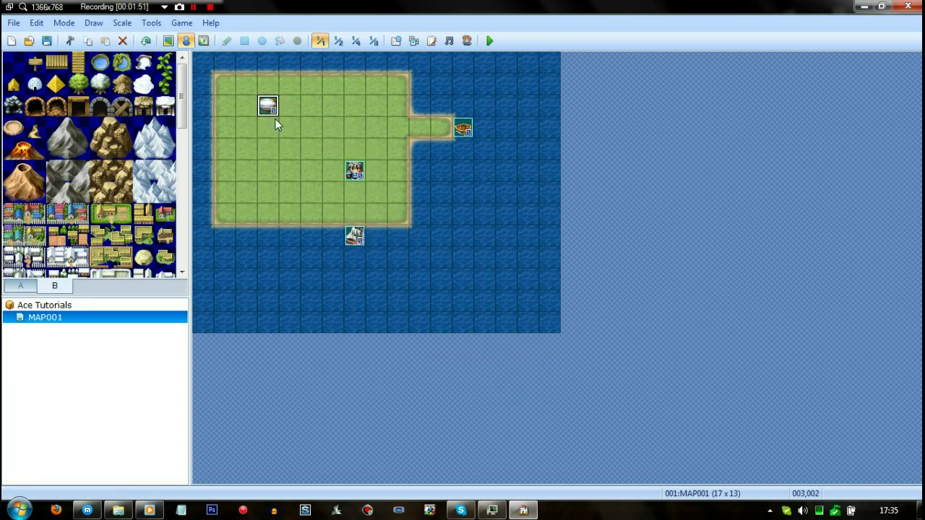
key(Delete)
Delete the ship and boat starting positions.
click(358, 237)
key(Delete)
click(458, 130)
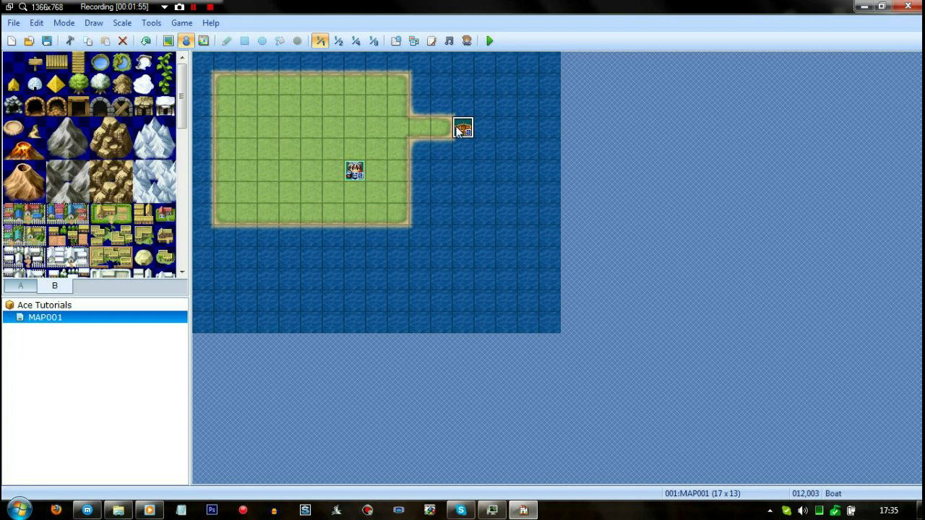
key(Delete)
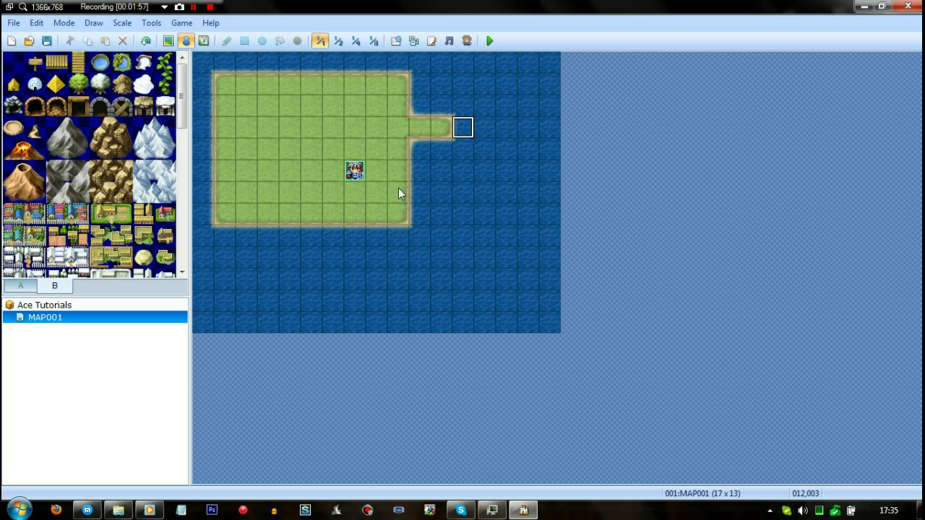
Create an event above the player start with the green-haired People1 sprite.
click(355, 118)
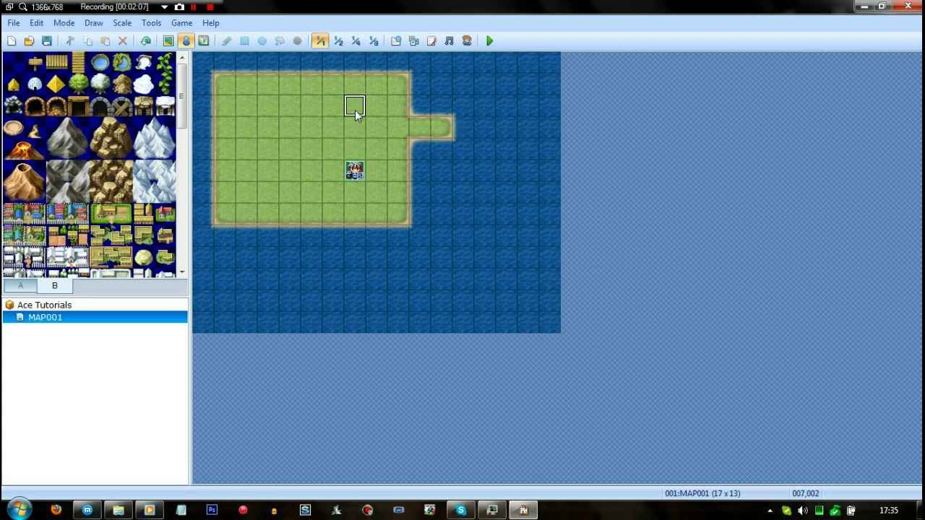
double_click(355, 118)
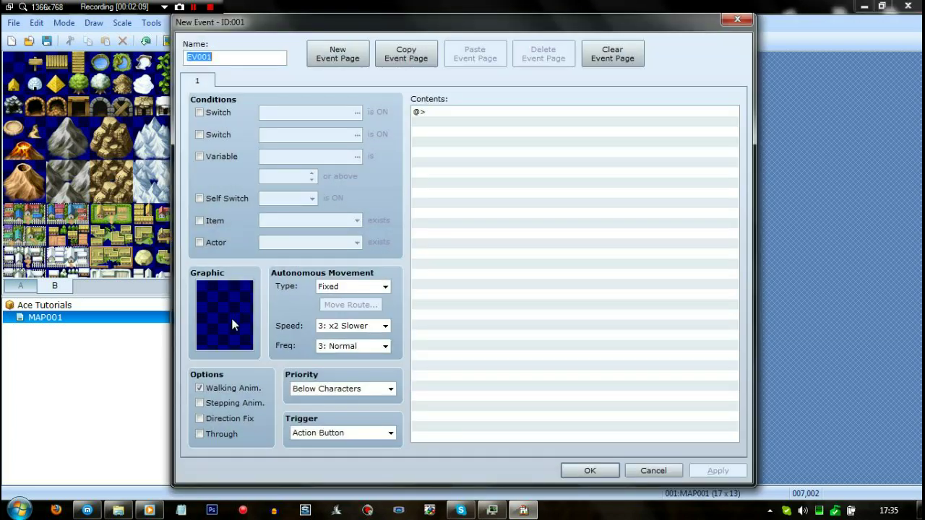
double_click(228, 322)
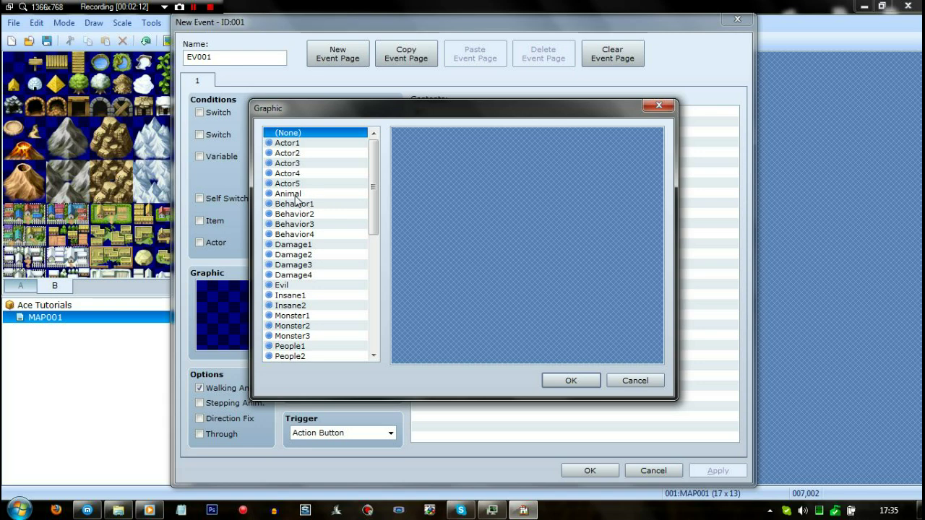
click(289, 347)
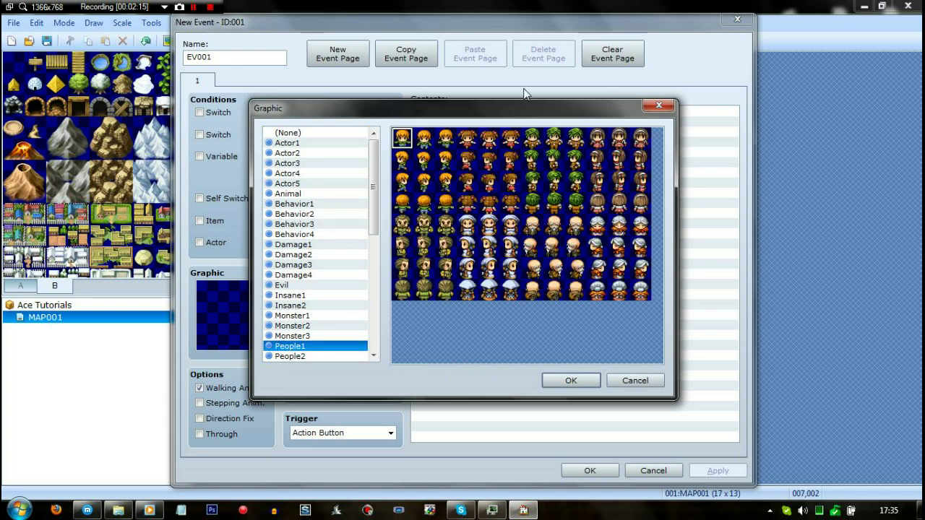
click(559, 136)
click(570, 381)
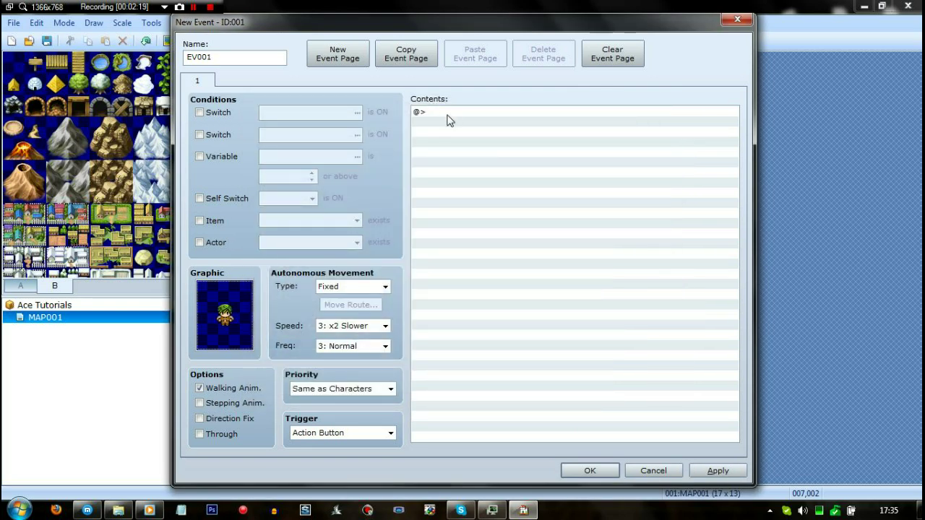
Add a Show Text message reading 'Would you like a Ship?'.
double_click(447, 120)
click(489, 130)
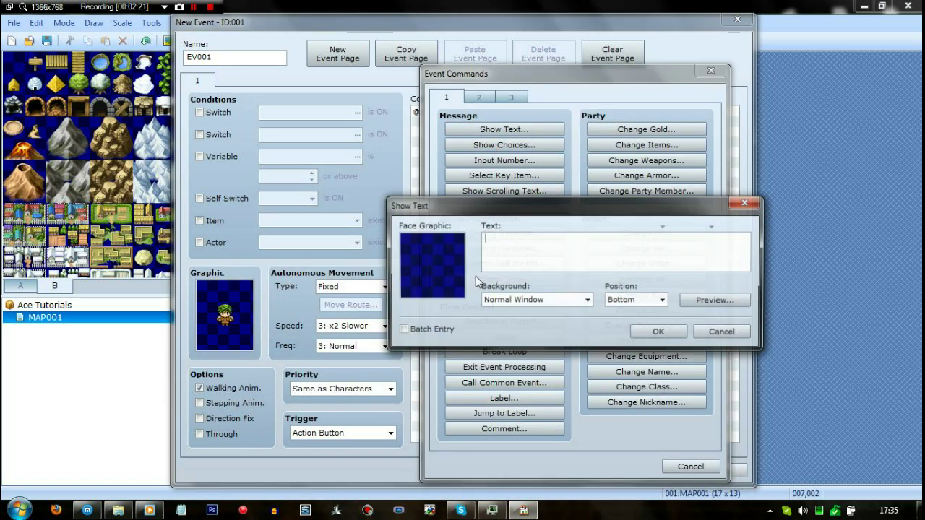
text(Would)
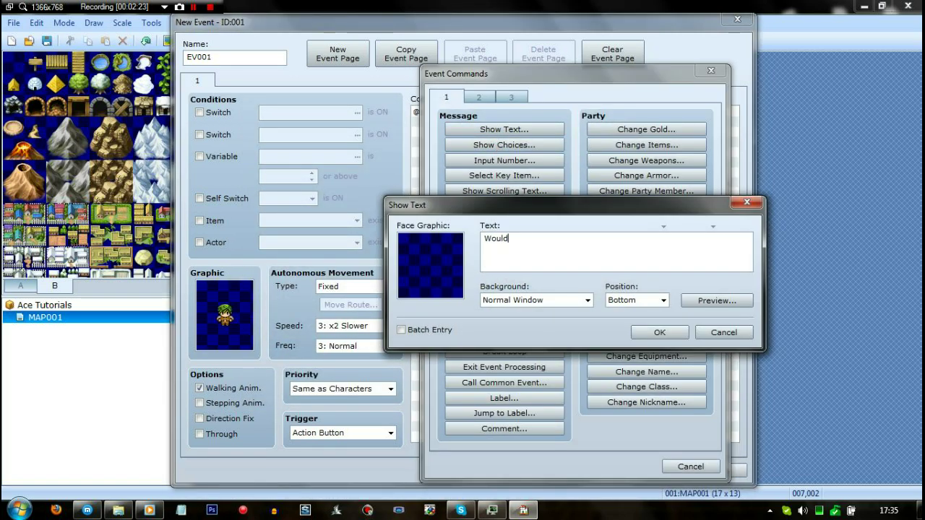
text( you like a Ship?)
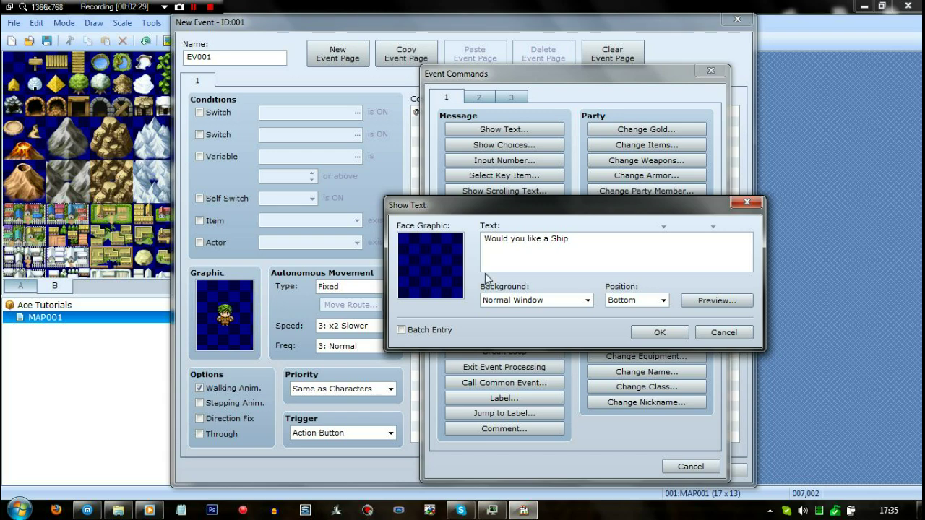
Confirm the ship question and add a Show Choices command with default Yes and No.
click(655, 332)
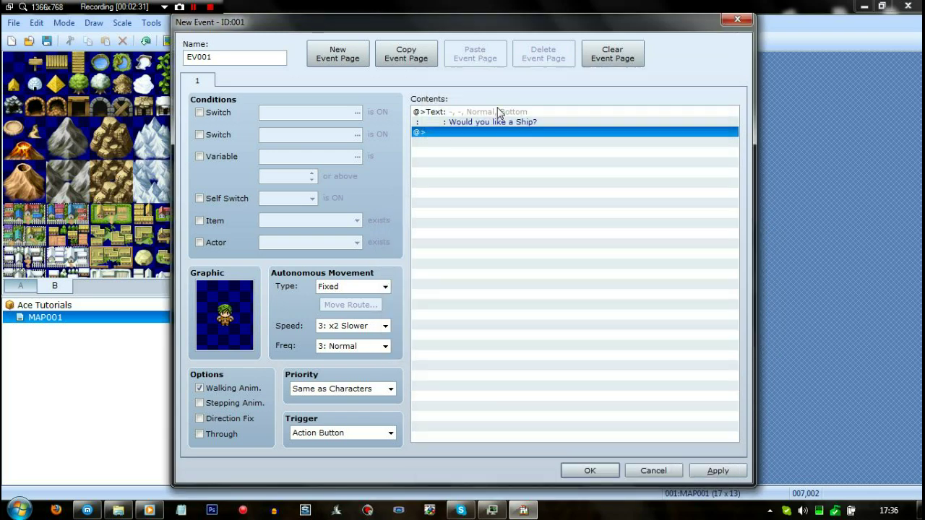
double_click(486, 138)
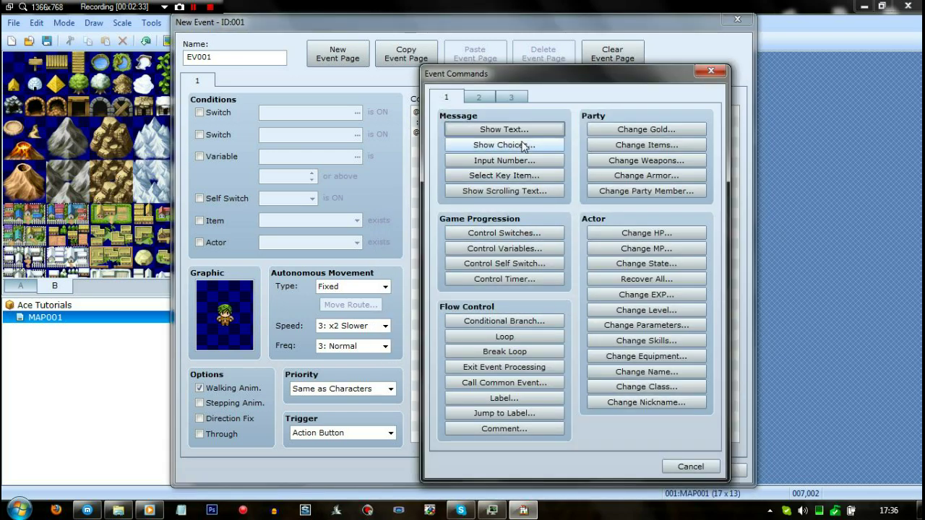
click(524, 145)
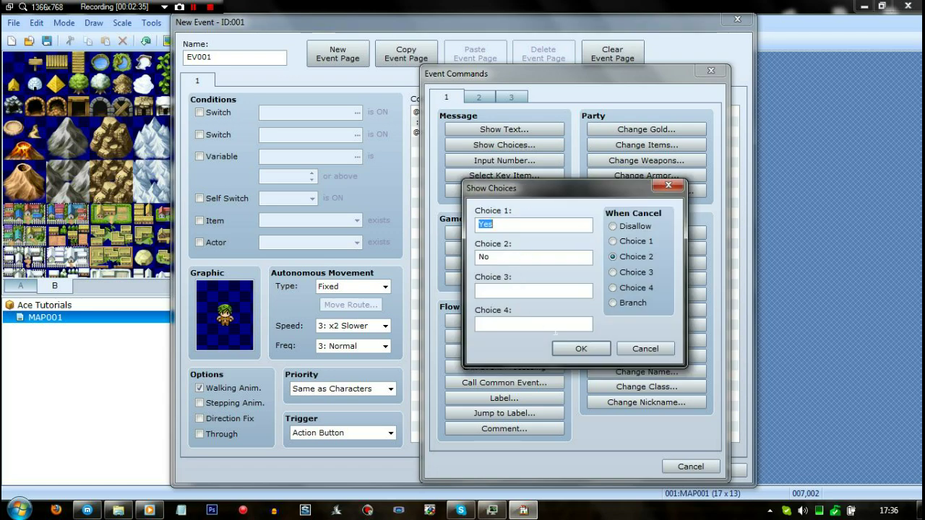
click(561, 350)
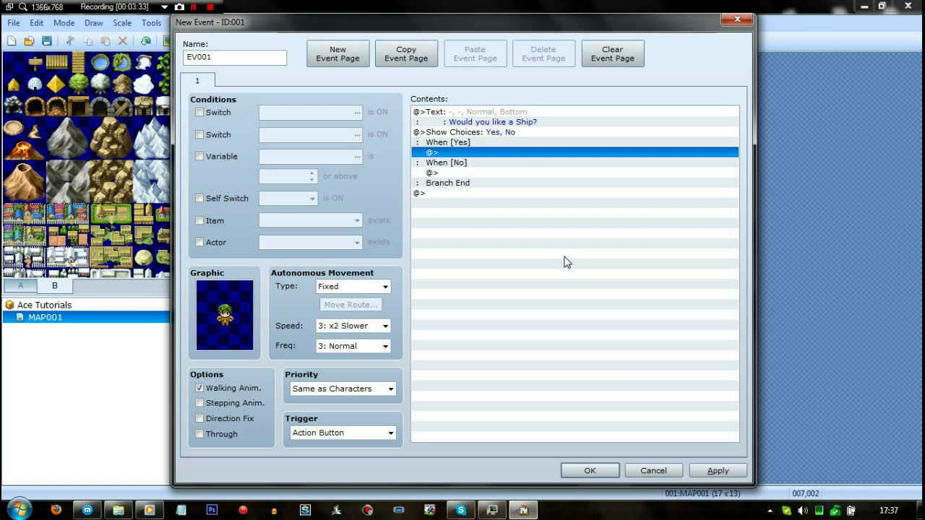
In the Yes branch, add Set Vehicle Location placing the Ship at MAP001 (012,003).
double_click(482, 152)
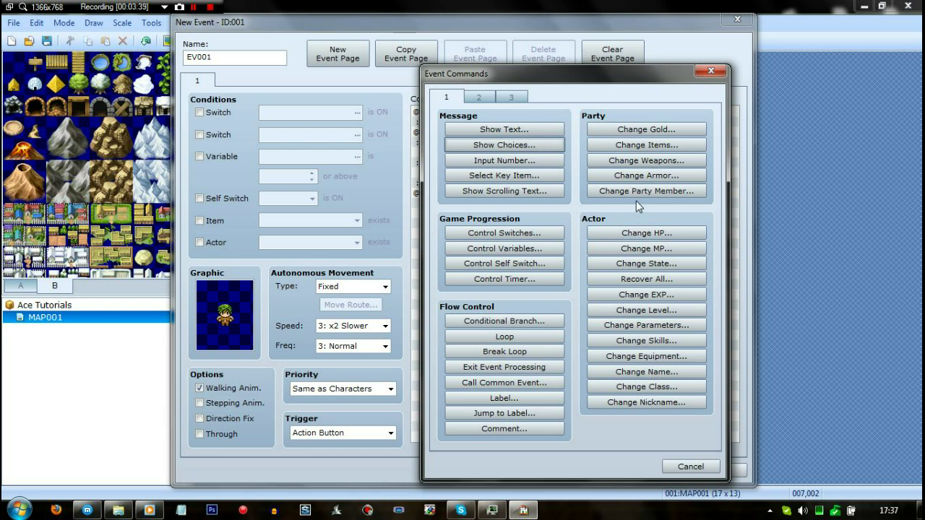
click(480, 98)
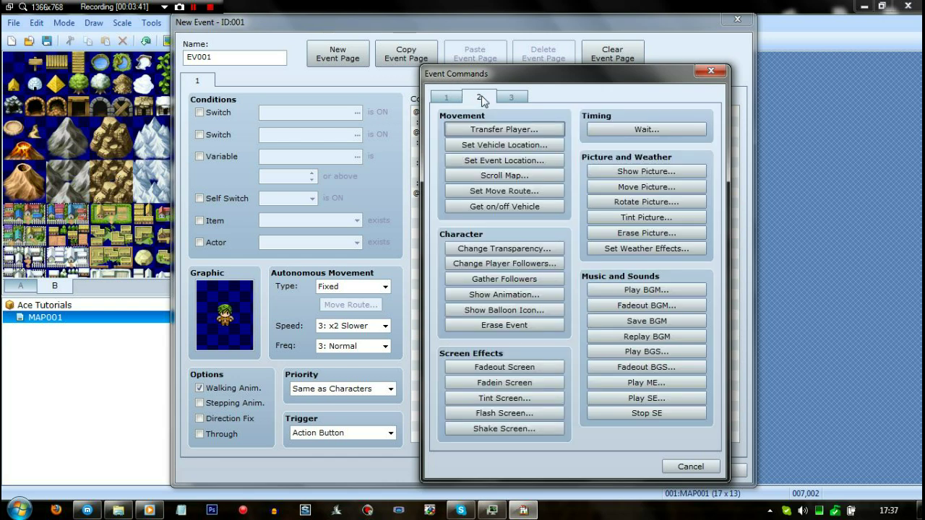
click(518, 146)
click(546, 206)
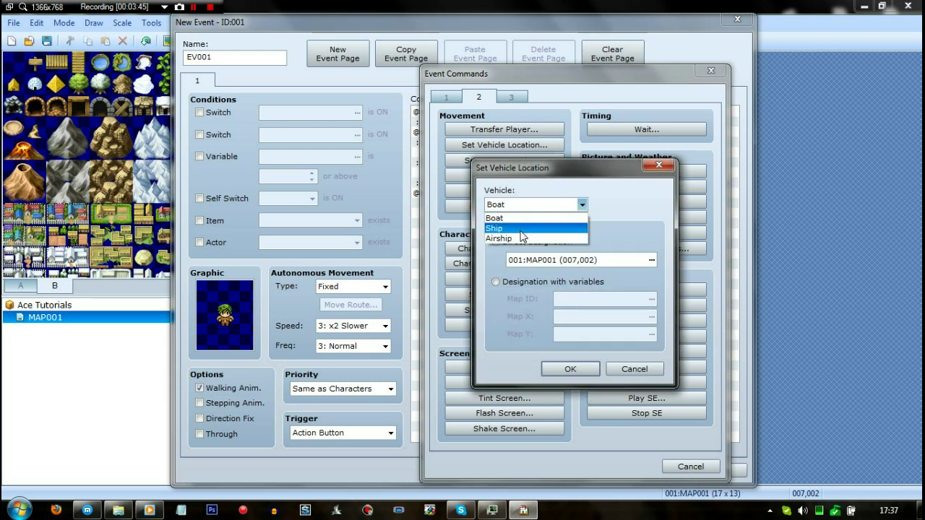
click(520, 230)
mouse_move(520, 231)
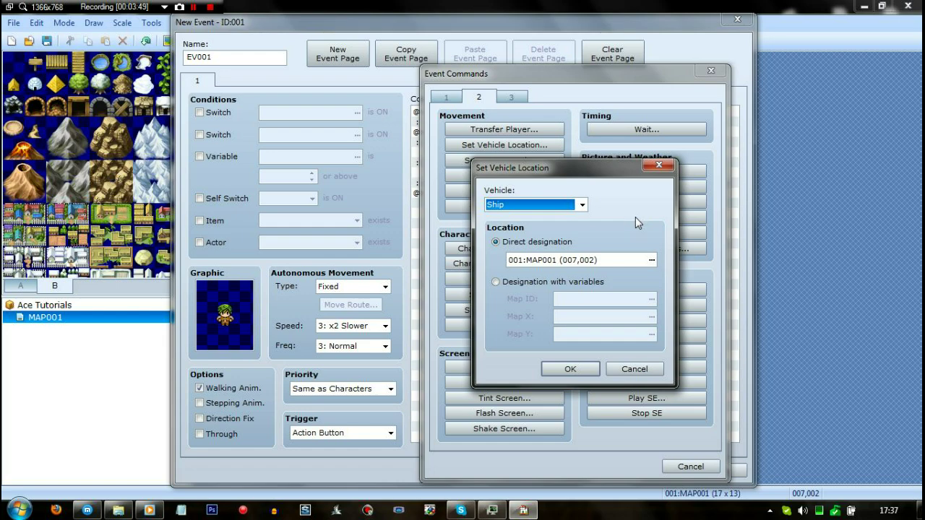
click(651, 261)
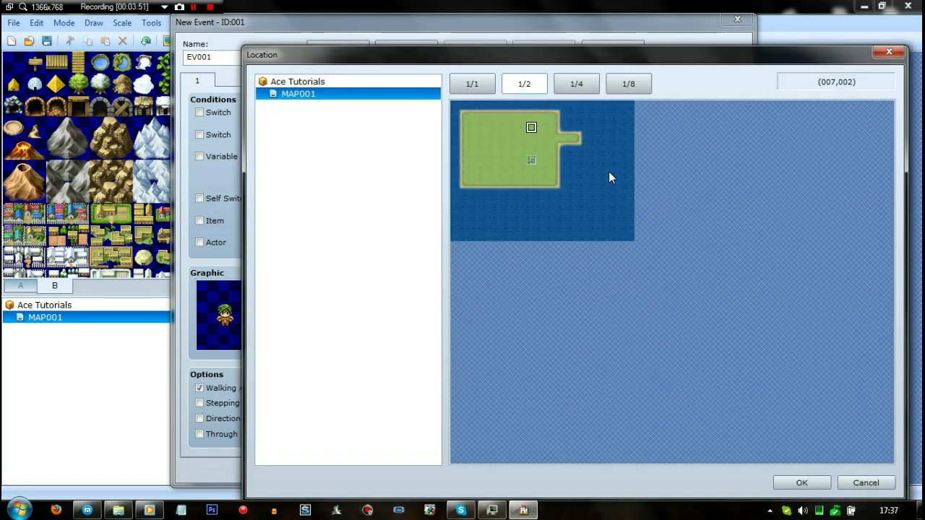
click(585, 138)
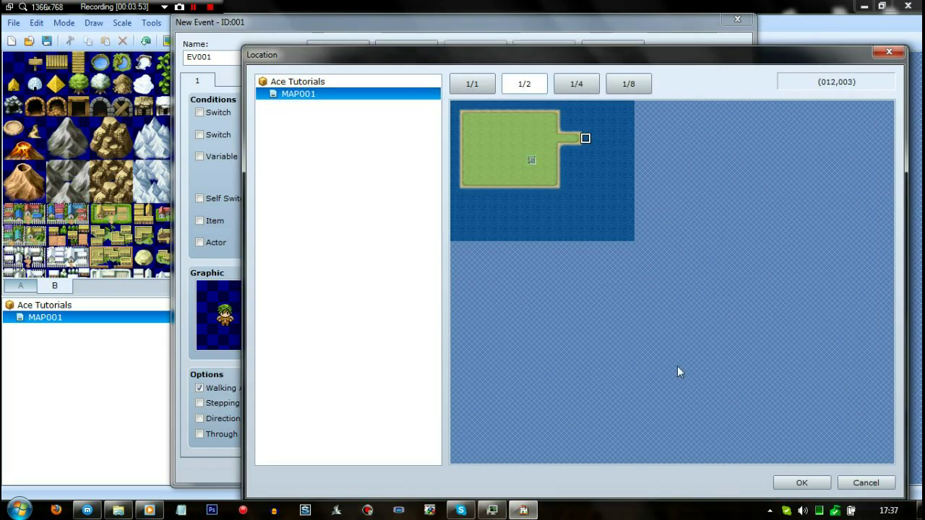
click(787, 486)
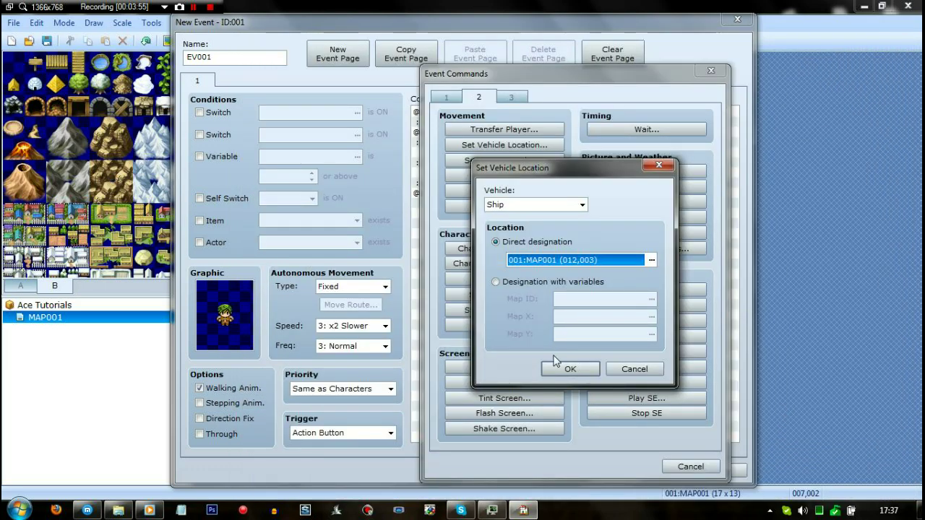
click(568, 370)
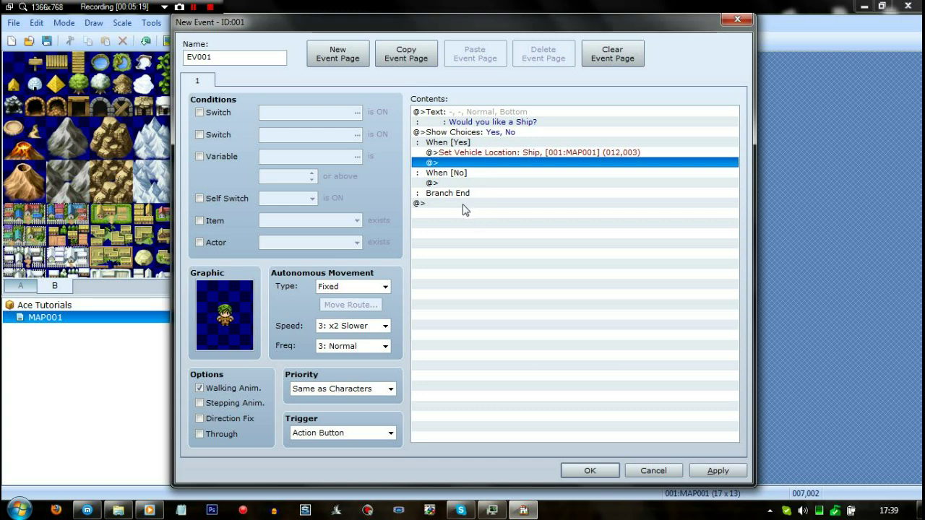
Apply the event changes, save the project and launch a playtest.
click(697, 469)
click(595, 472)
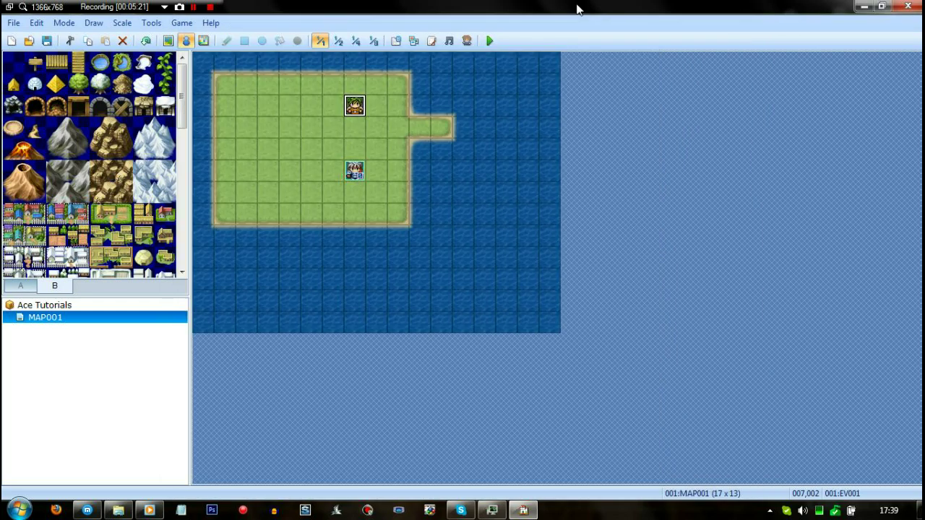
click(490, 41)
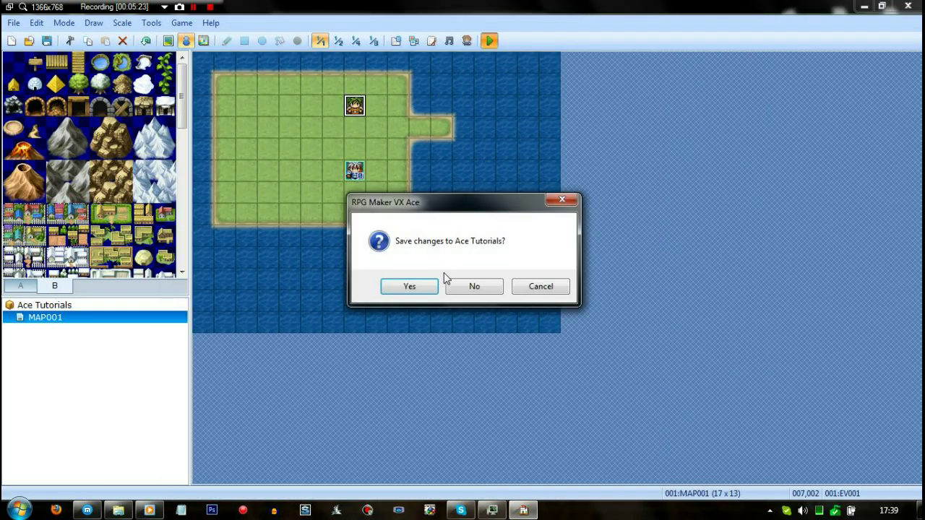
click(413, 288)
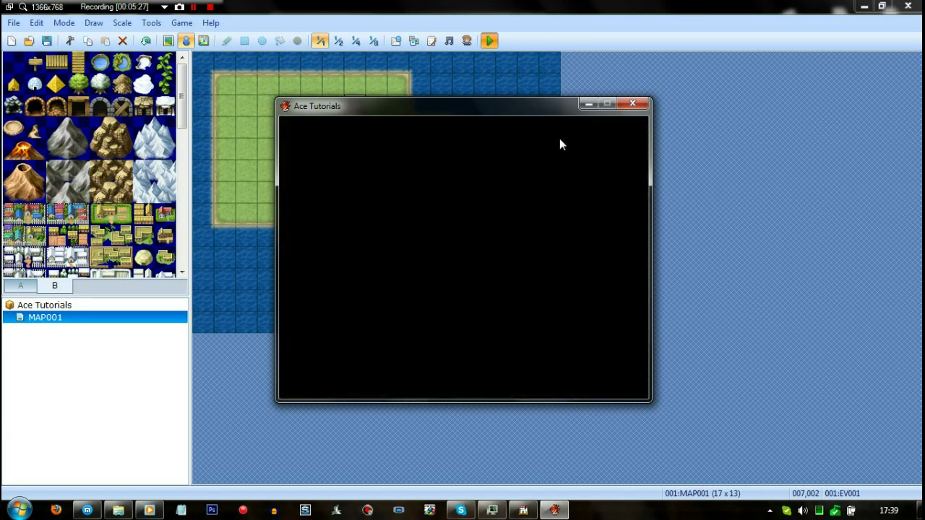
Talk to the villager, answer No then Yes, and board and sail the Ship.
key(Up)
key(Return)
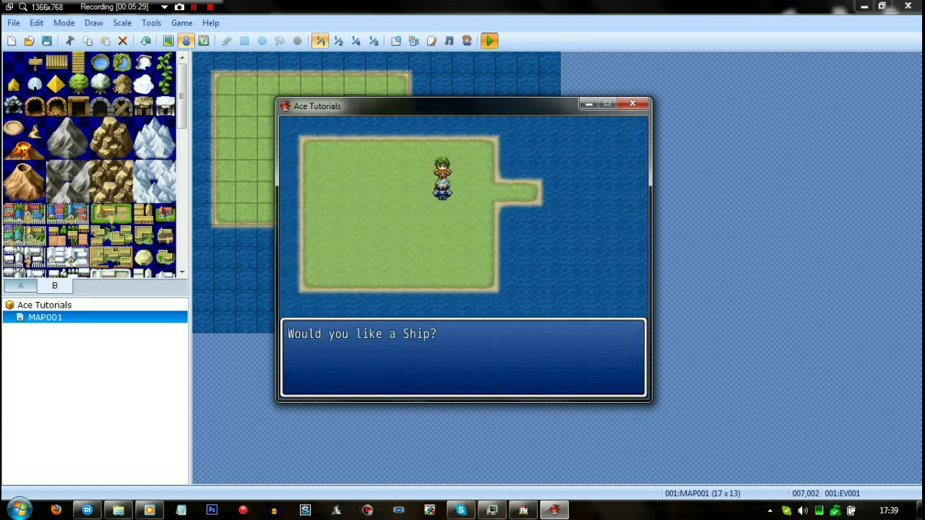
key(Down)
key(Return)
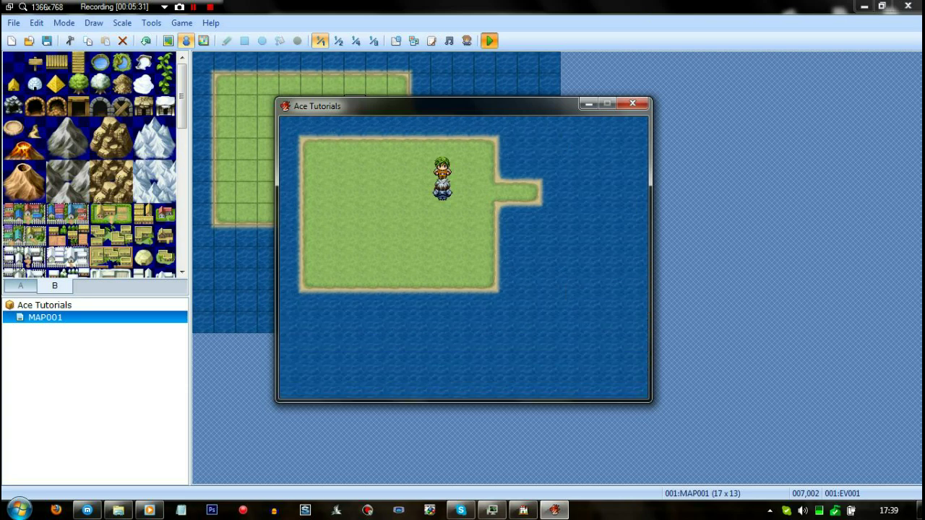
key(Return)
key(Return)
key(Right)
key(Right)
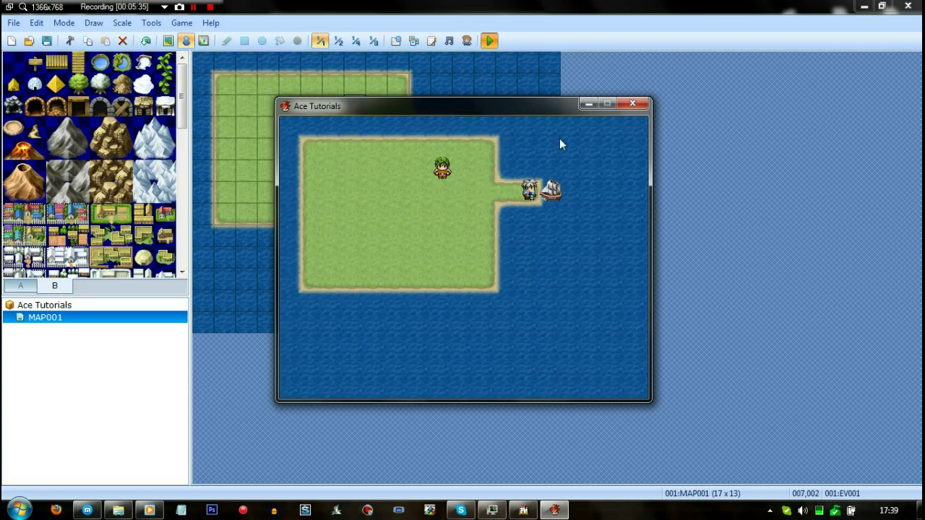
key(Return)
key(Down)
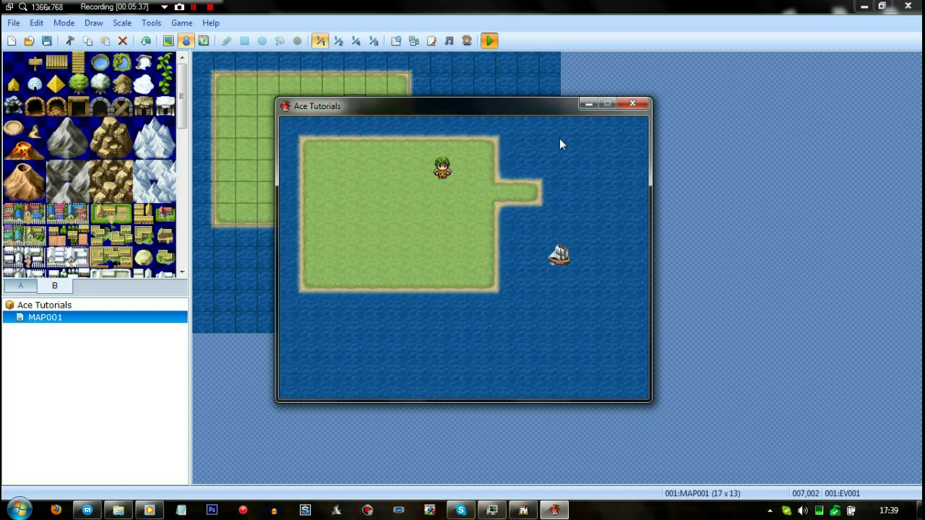
key(Right)
key(Up)
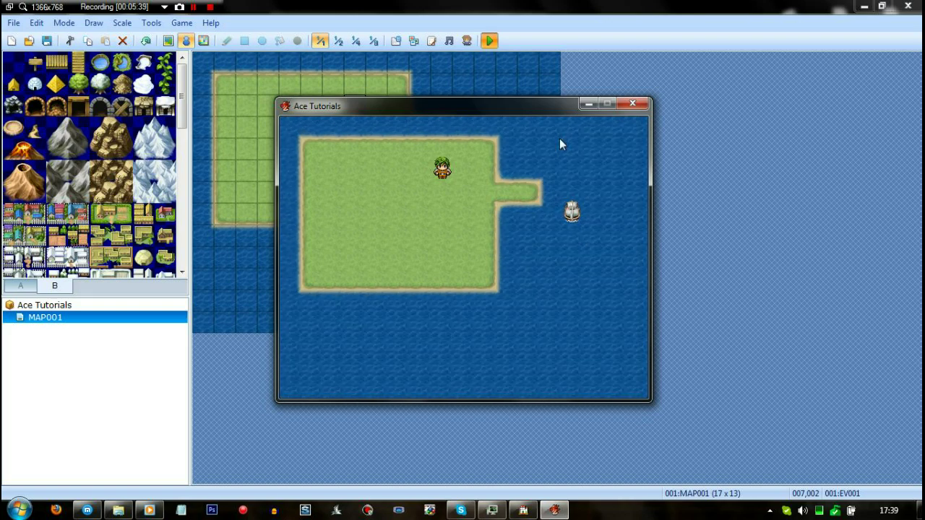
Create a second island event with the green-haired People1 sprite.
click(633, 104)
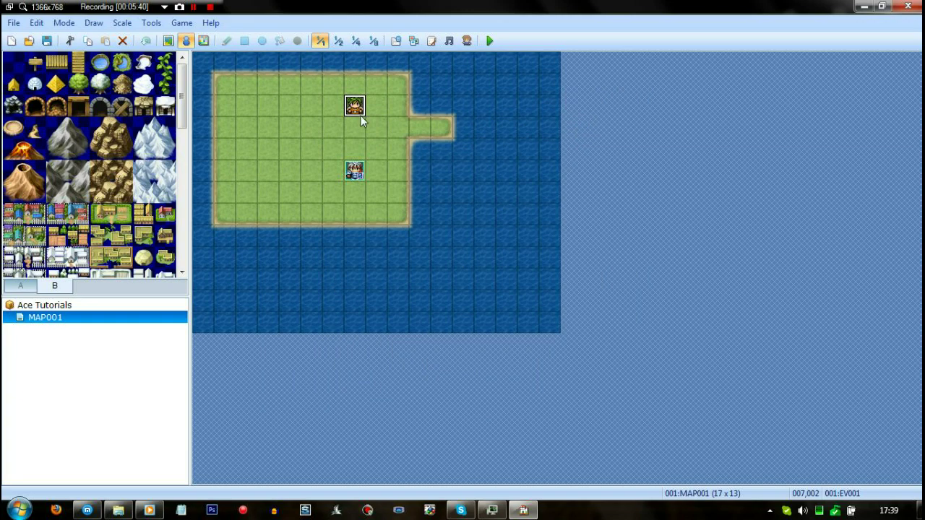
double_click(308, 107)
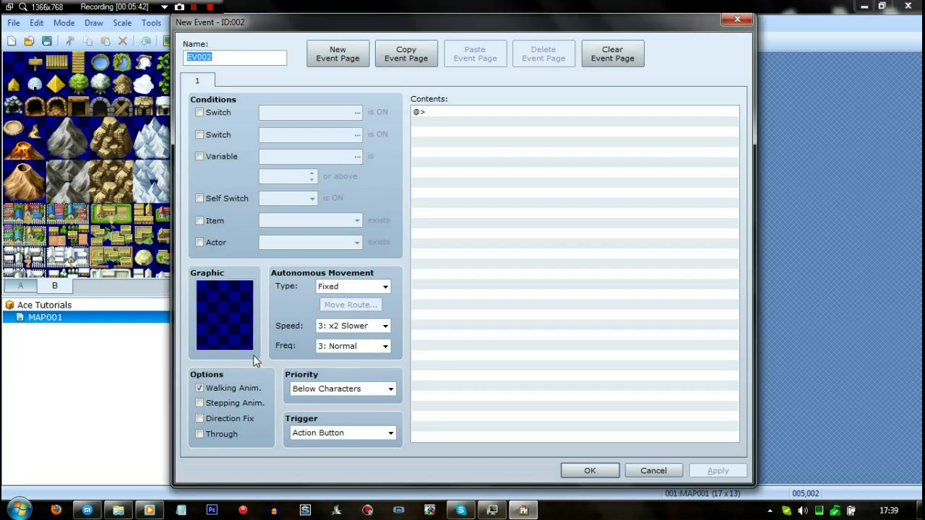
double_click(235, 313)
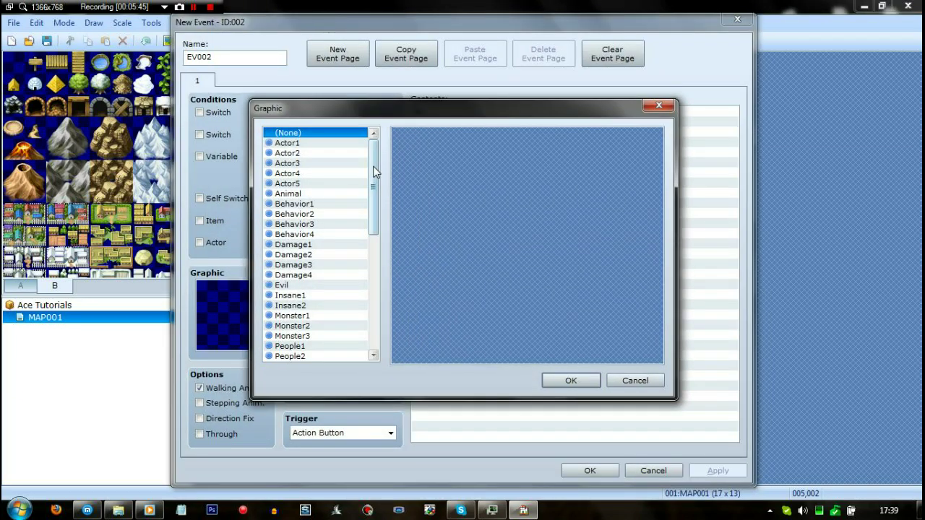
drag(374, 173, 309, 233)
click(307, 214)
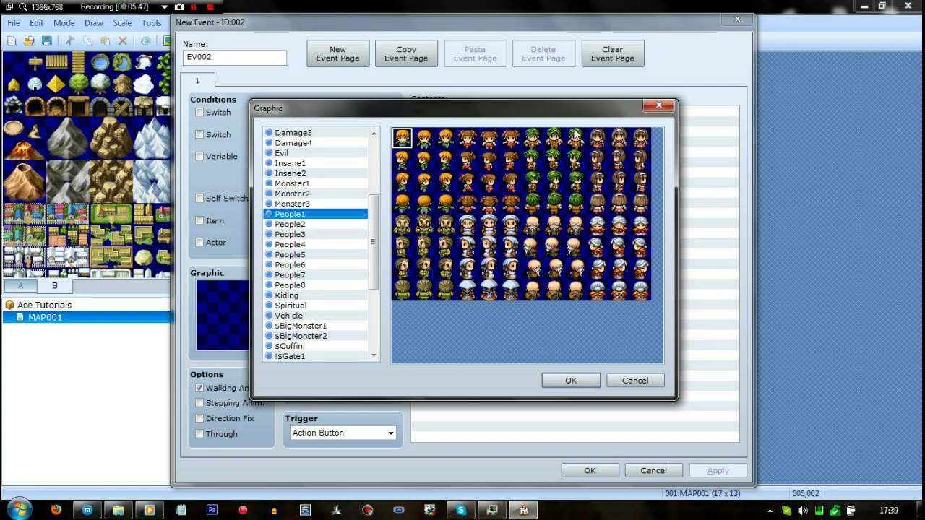
click(554, 138)
click(570, 381)
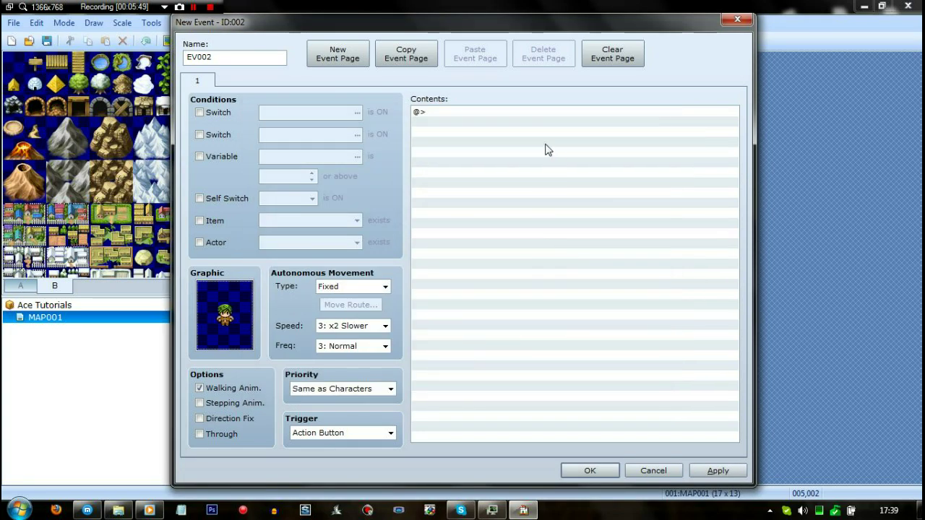
Add the message 'Would you like the Airship?' followed by a Yes/No choice.
double_click(525, 113)
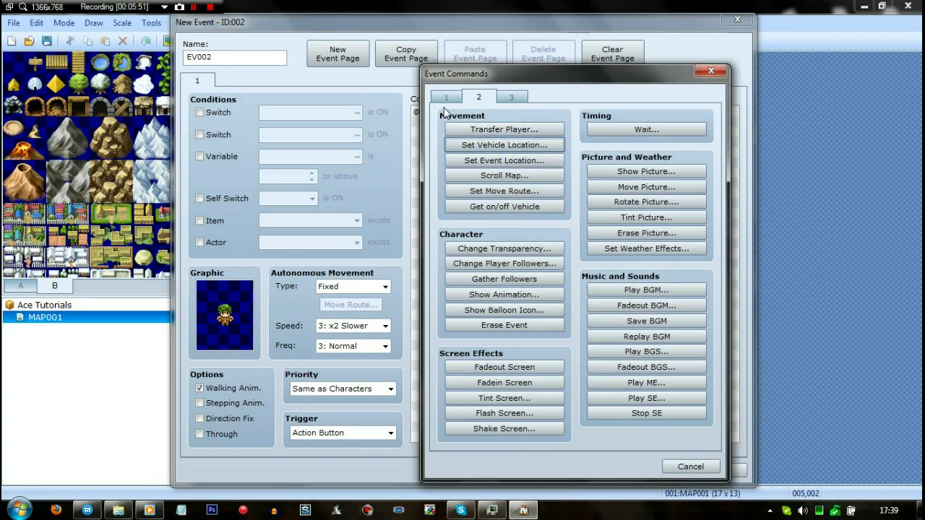
click(446, 99)
click(509, 131)
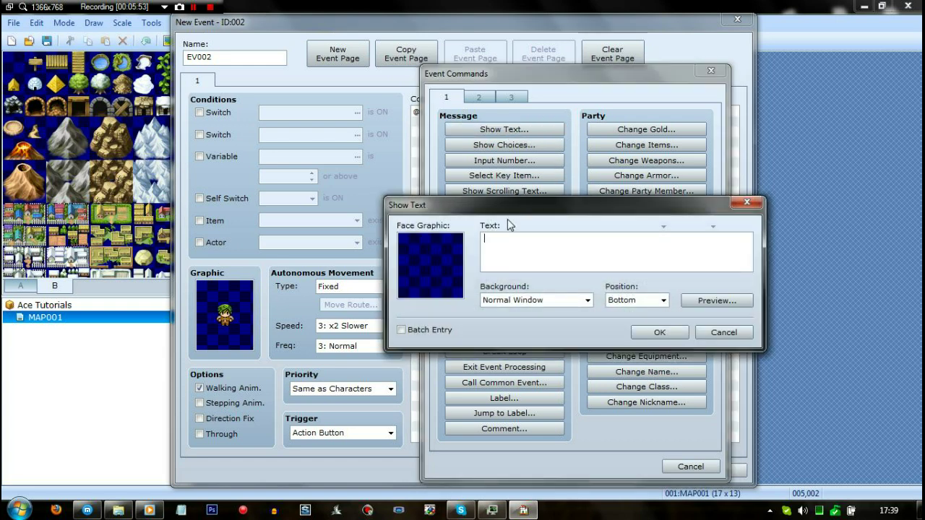
text(Would you like the)
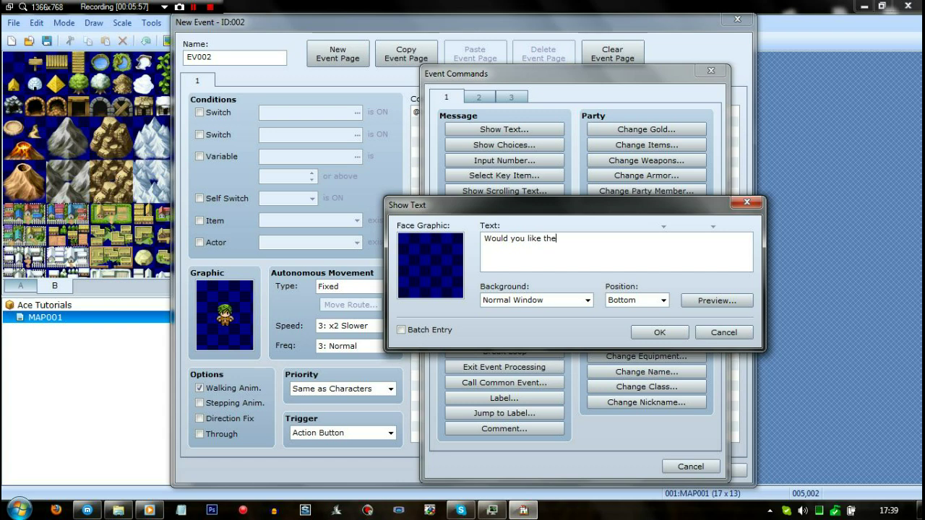
text( Airship?)
click(659, 332)
double_click(486, 133)
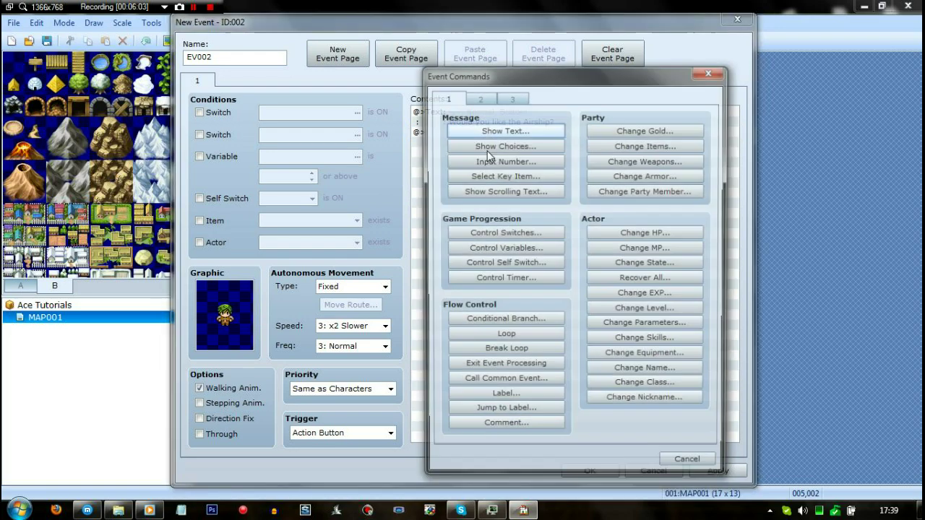
click(494, 150)
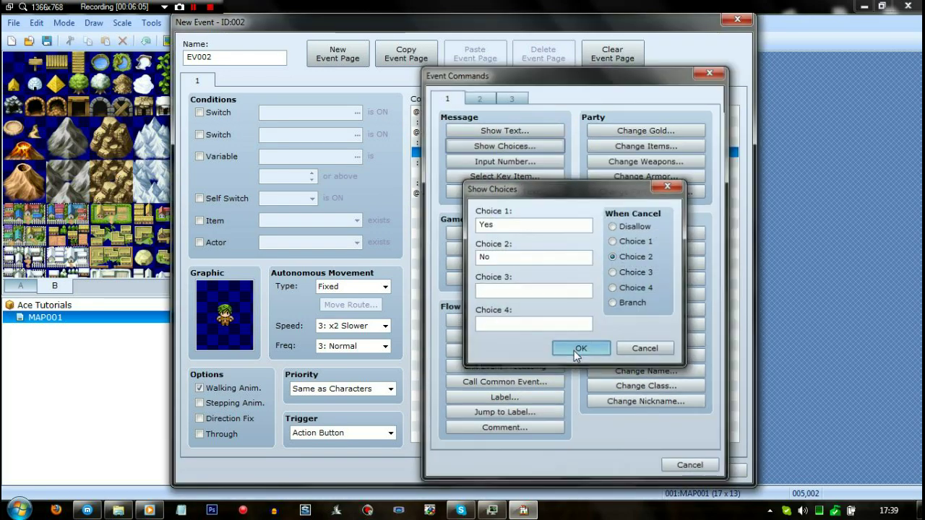
click(574, 350)
Under Yes, set the Airship's location to (001,004) and apply the event.
double_click(457, 155)
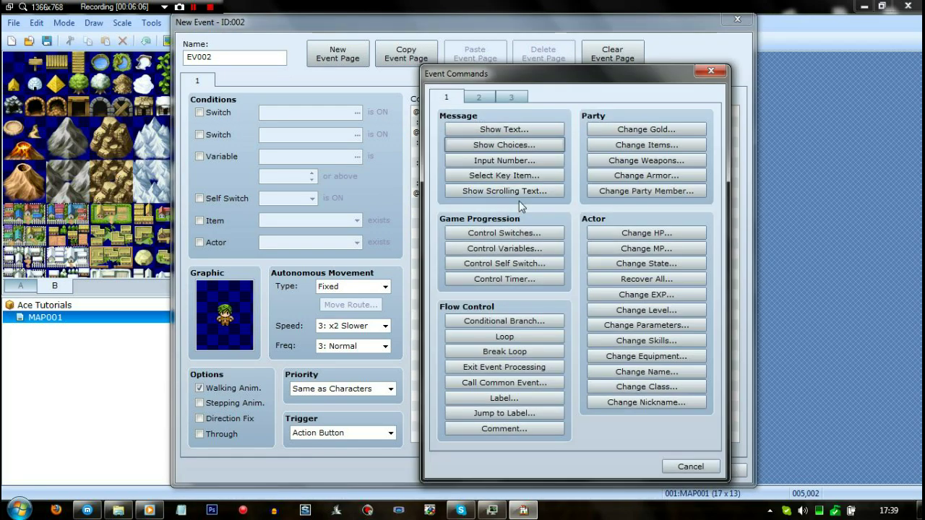
click(477, 97)
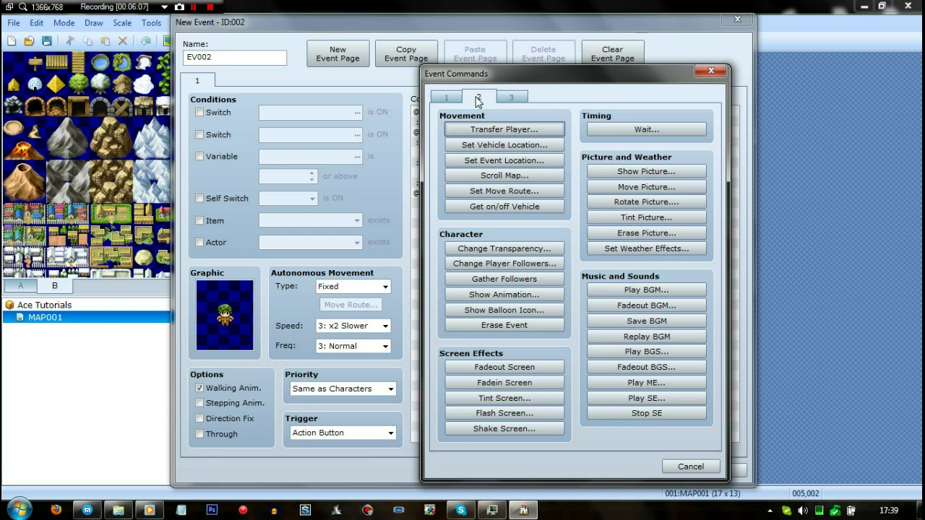
click(504, 145)
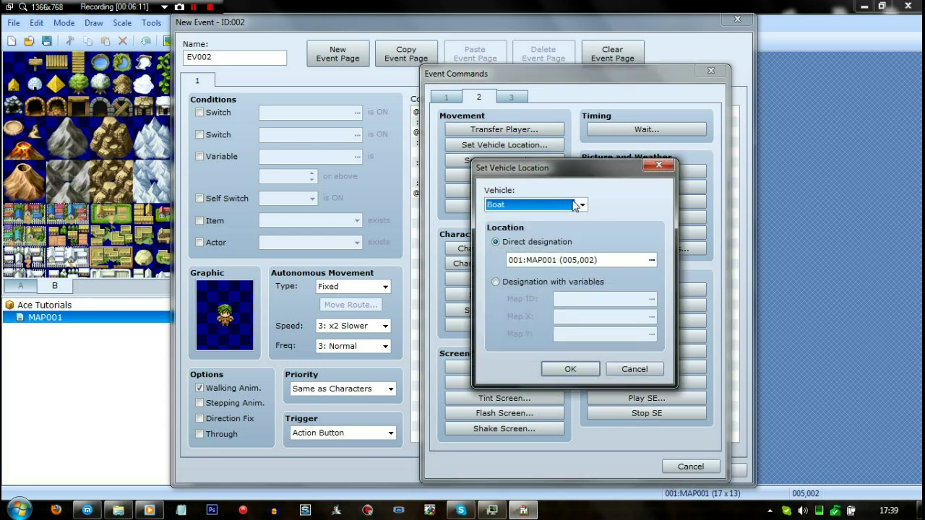
click(576, 206)
click(548, 237)
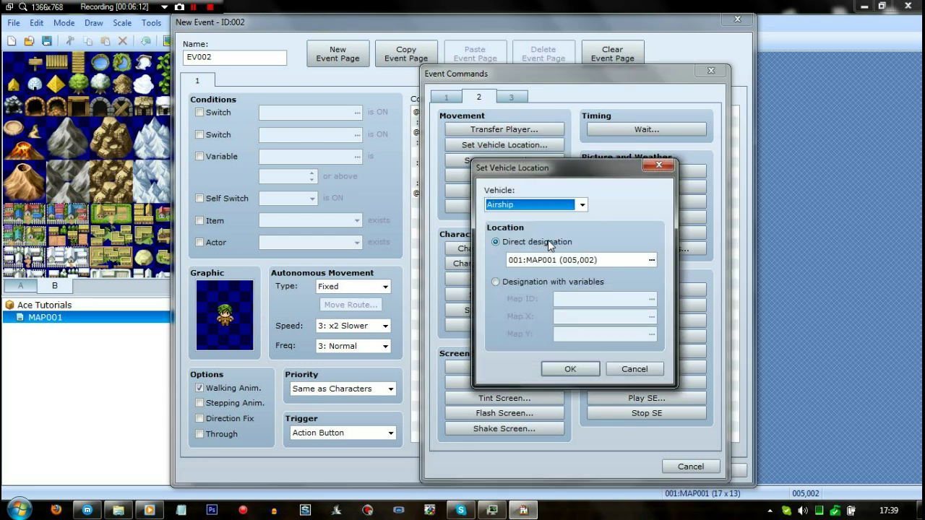
click(652, 260)
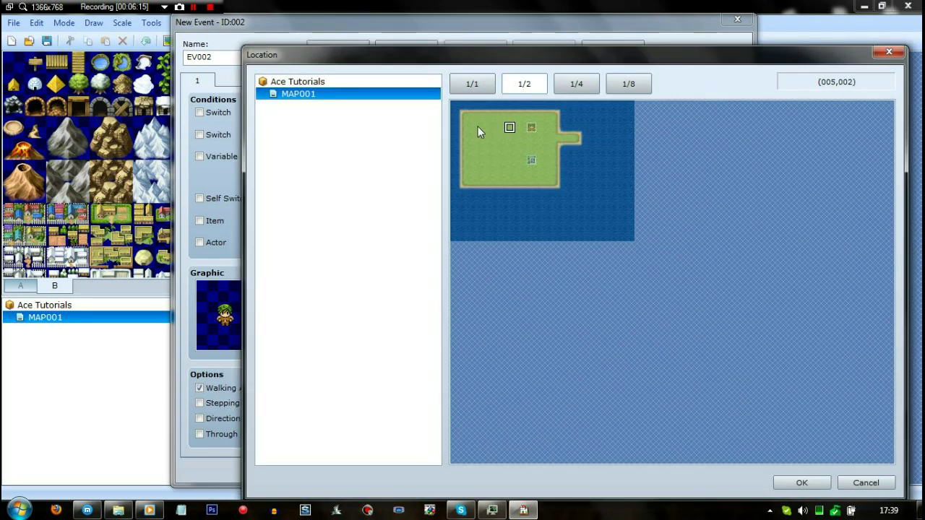
click(468, 151)
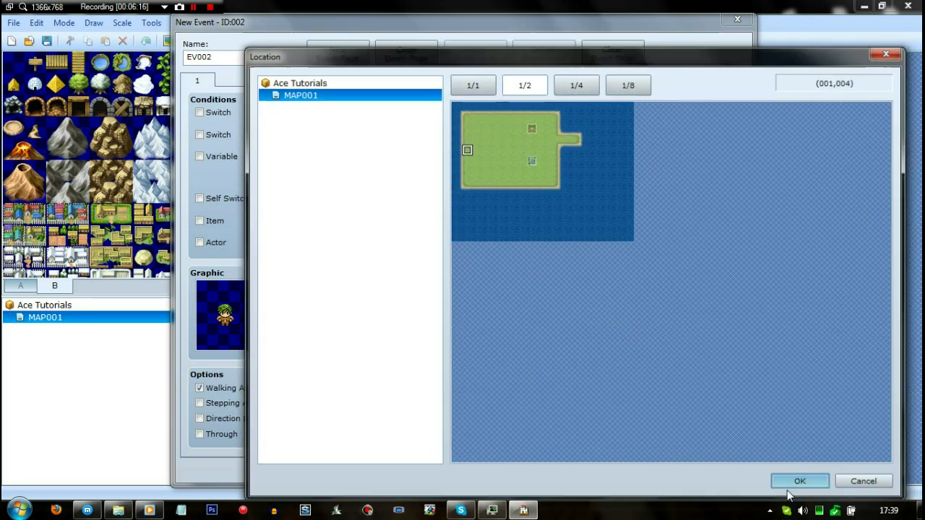
click(801, 483)
click(571, 369)
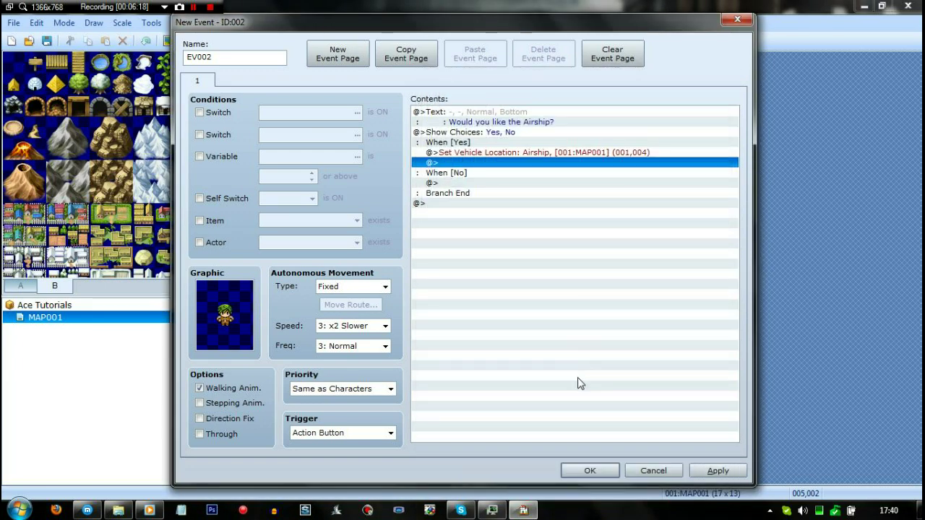
click(705, 471)
click(584, 468)
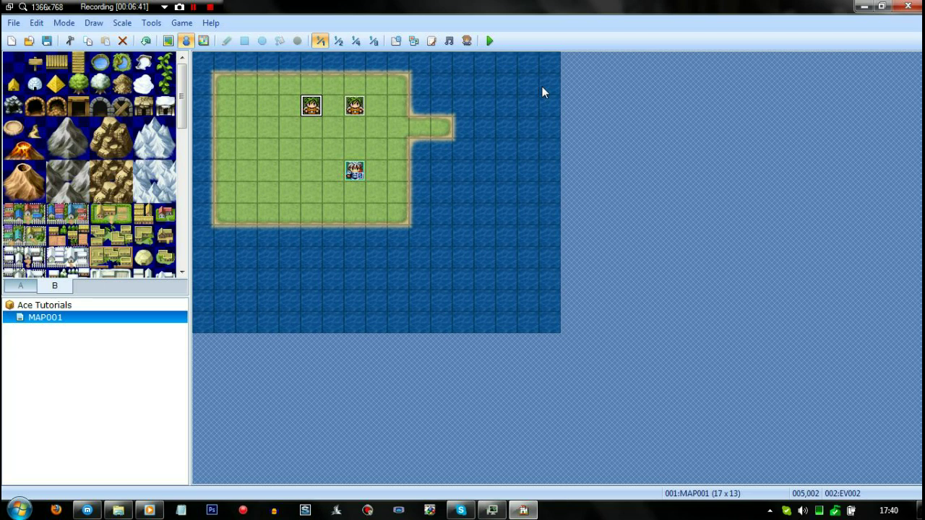
Save the project and start a playtest with a new game.
click(443, 106)
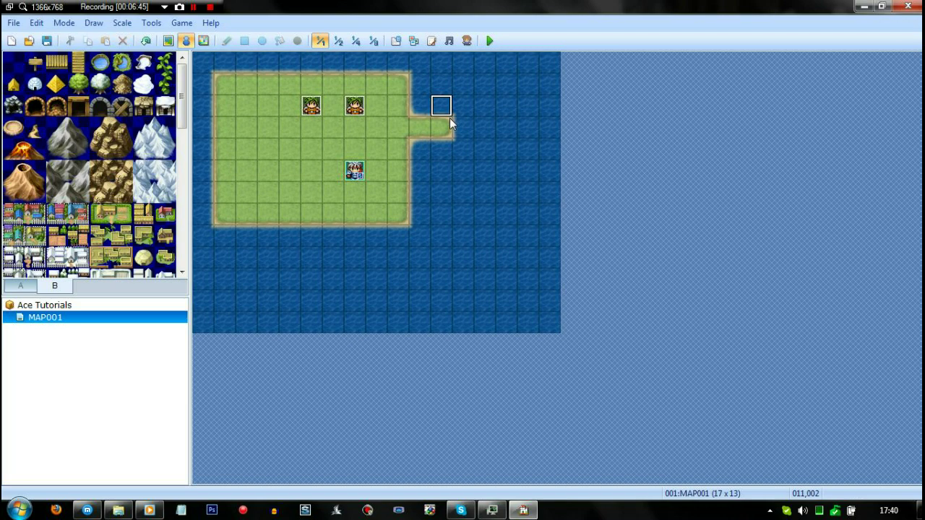
click(448, 127)
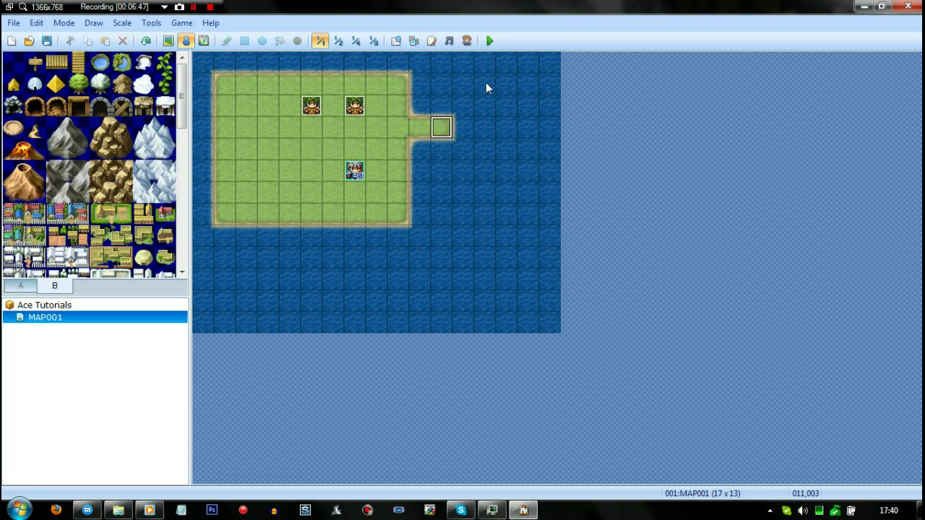
click(490, 42)
click(428, 286)
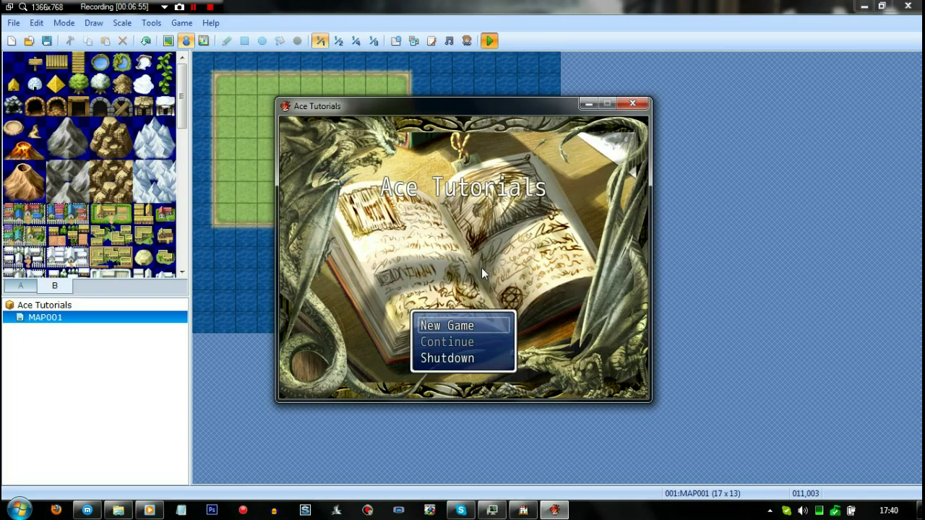
key(Return)
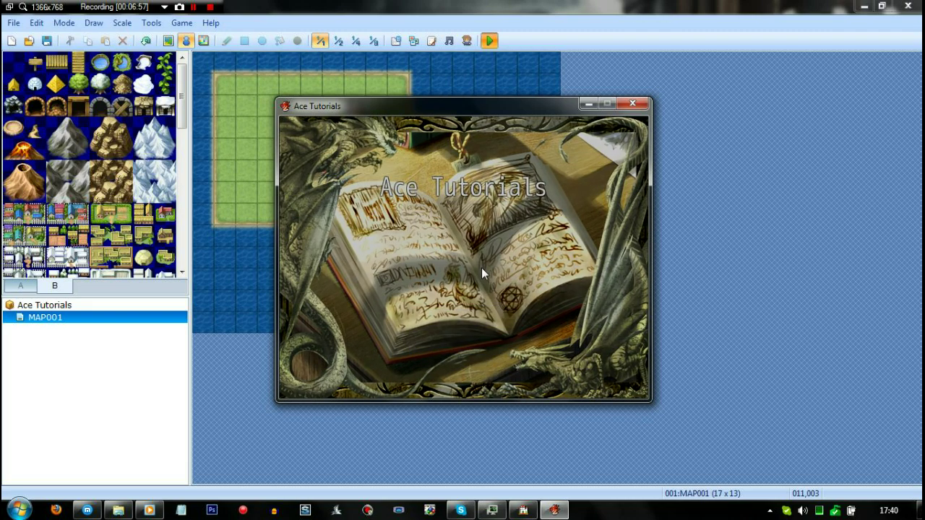
Get the ship from the Ship NPC, board it at the land strip's tip and sail back to the island.
key(Up)
key(Up)
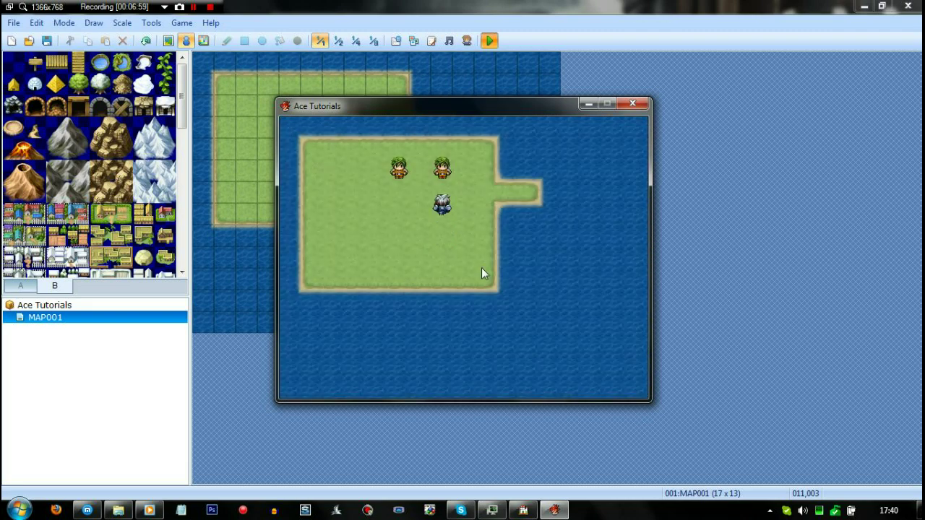
key(Return)
key(Return)
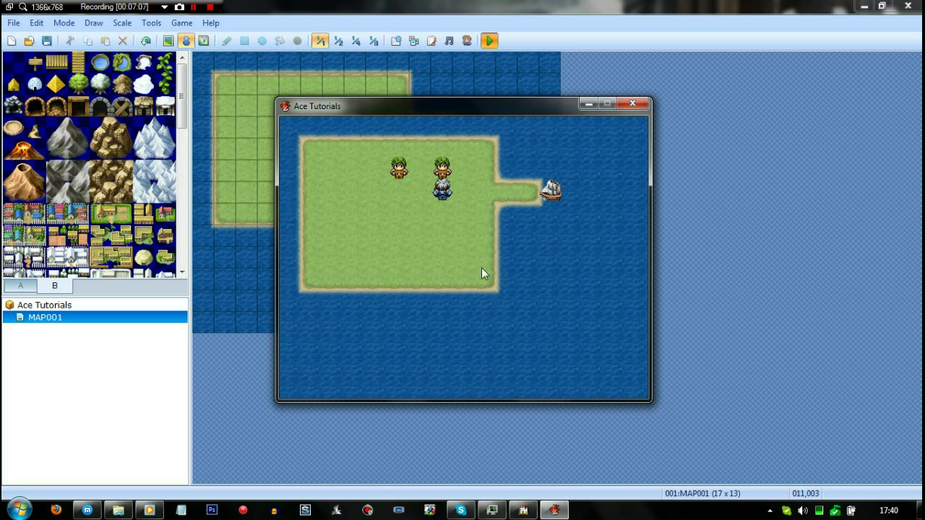
key(Right)
key(Right)
key(Right)
key(Right)
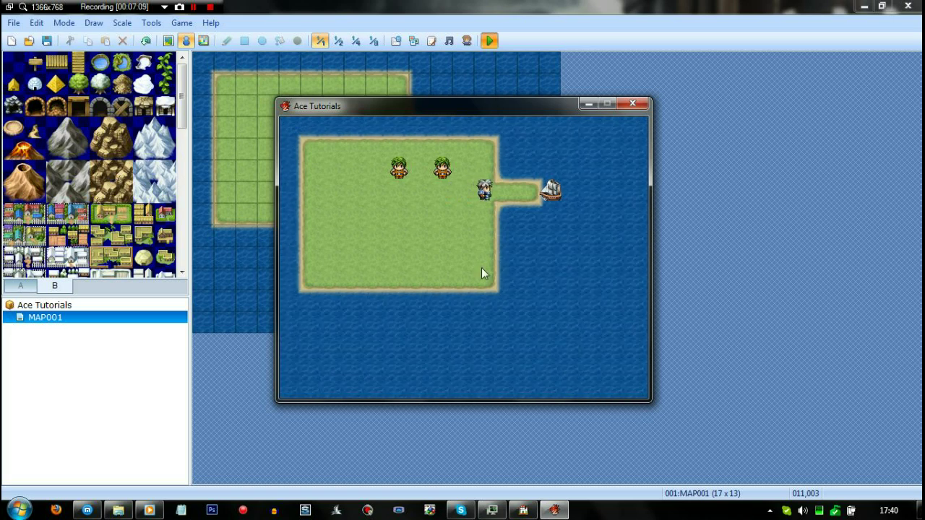
key(Return)
key(Down)
key(Down)
key(Left)
key(Left)
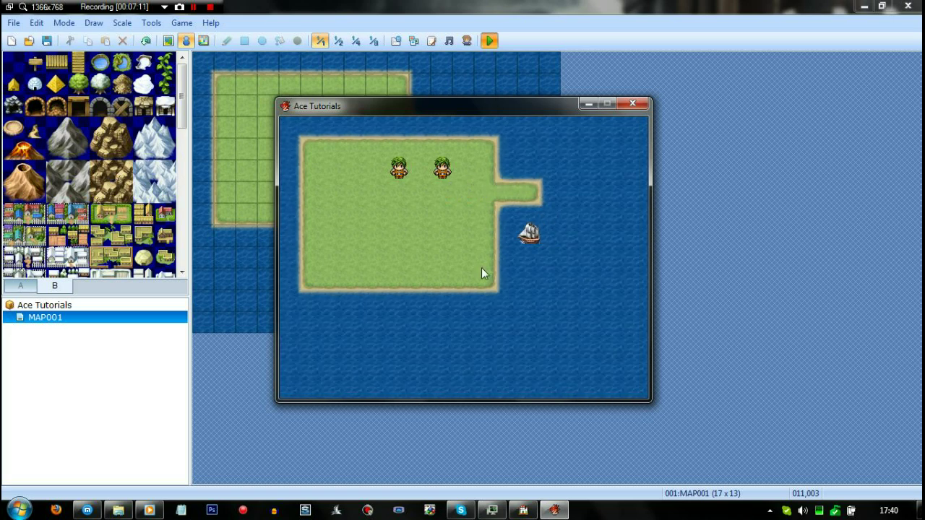
key(Return)
Talk to the Ship NPC and the Airship NPC, accepting both offers with Yes.
key(Left)
key(Left)
key(Up)
key(Up)
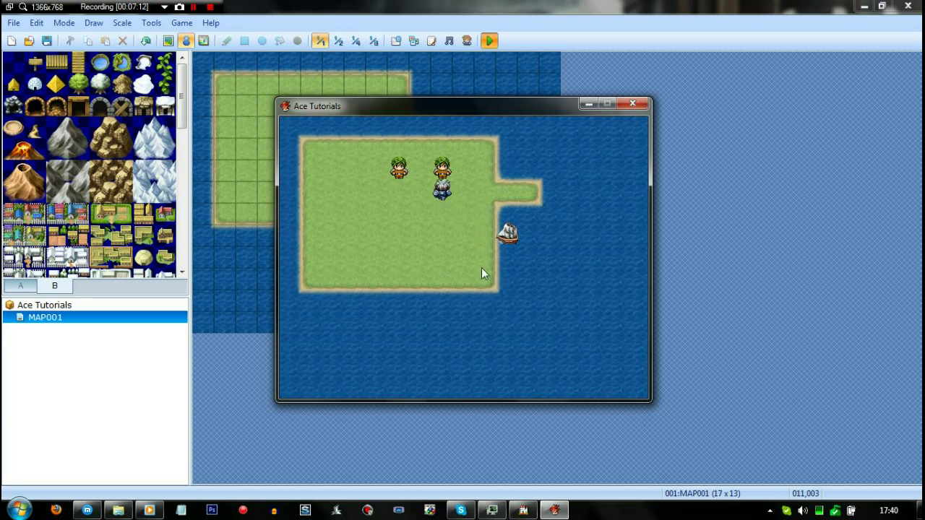
key(Return)
key(Return)
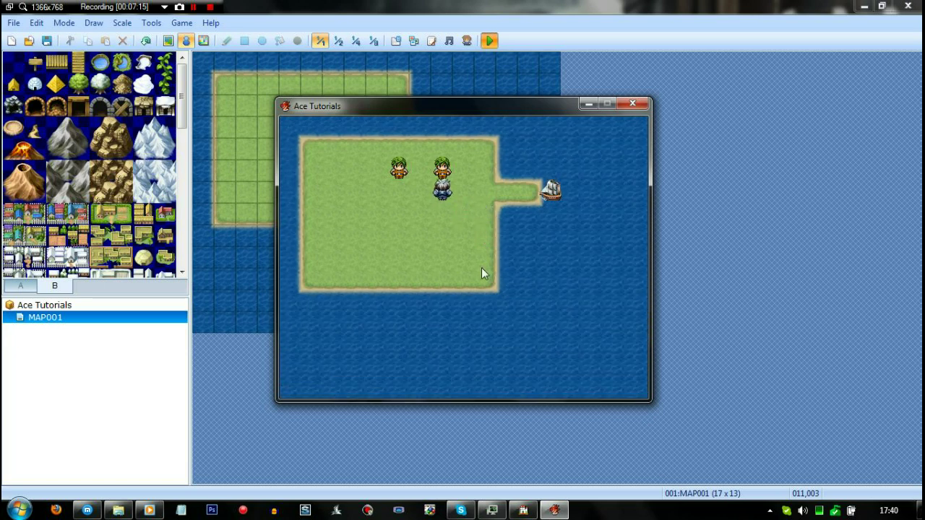
key(Down)
key(Up)
key(Left)
key(Left)
key(Up)
key(Return)
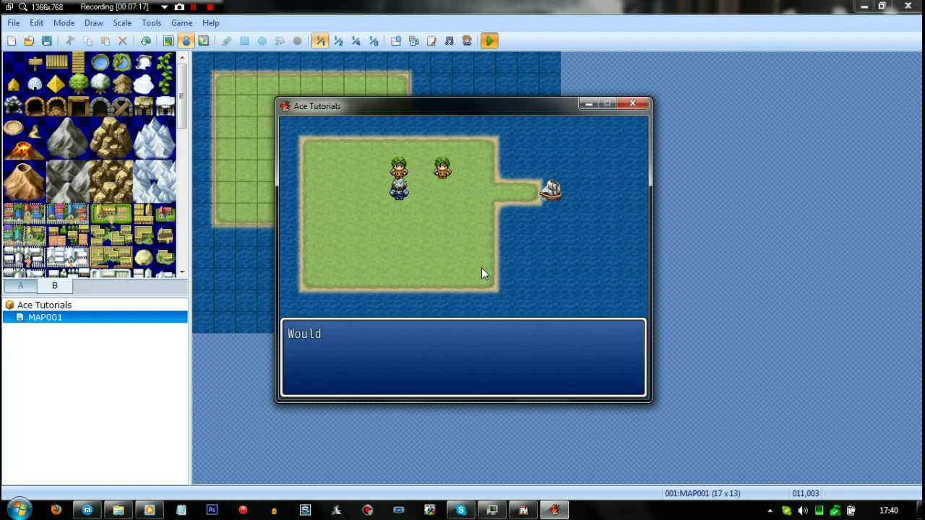
key(Return)
key(Return)
key(Down)
Board the airship, fly it across the island, land, and ask the Airship NPC again.
key(Left)
key(Left)
key(Left)
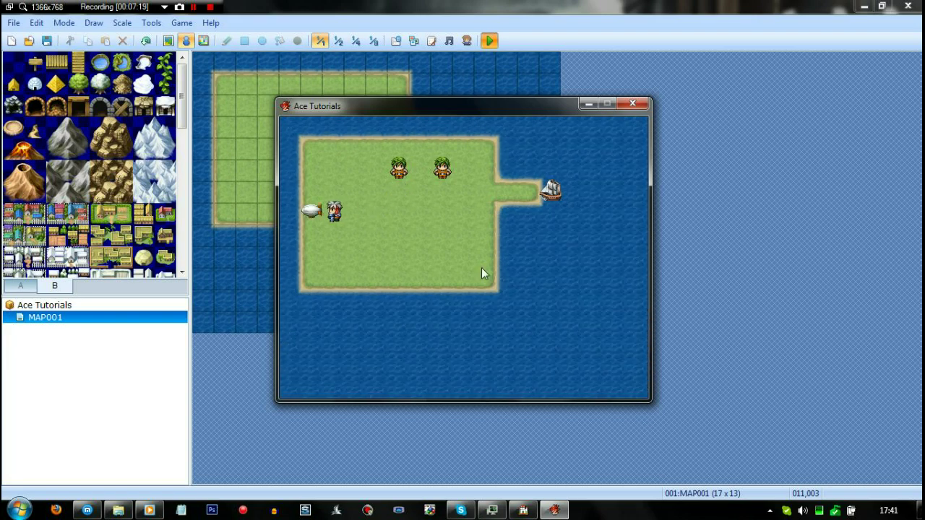
key(Return)
key(Right)
key(Right)
key(Right)
key(Right)
key(Right)
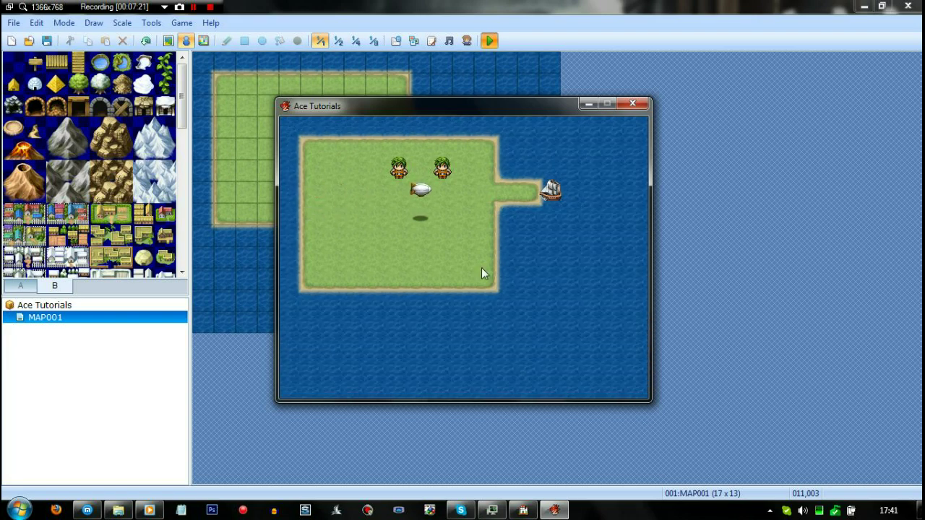
key(Return)
key(Left)
key(Up)
key(Return)
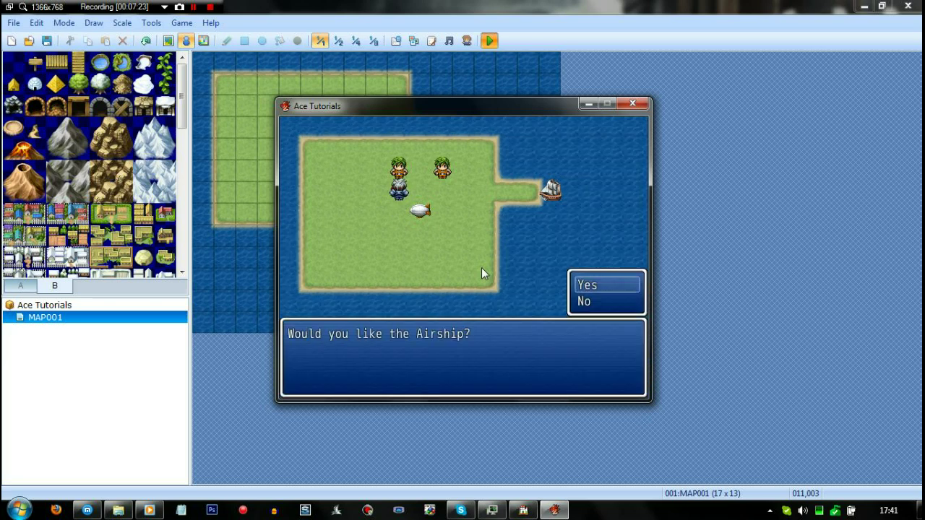
key(Return)
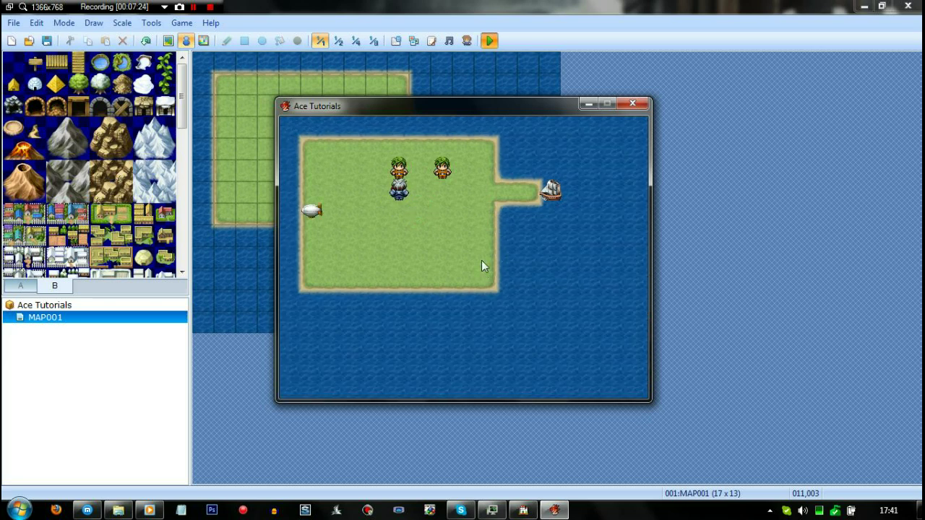
Close the test game window from the taskbar.
click(631, 104)
right_click(556, 512)
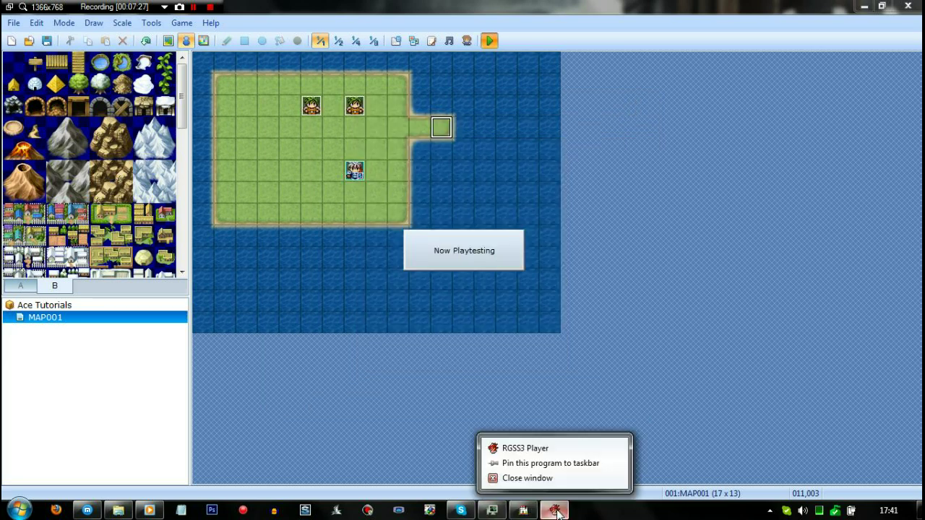
click(551, 481)
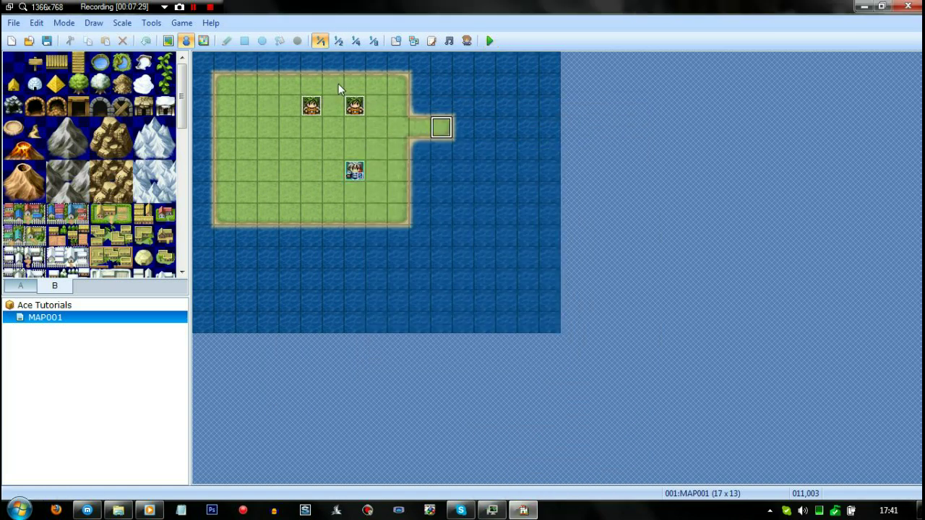
Insert a Control Switches command under Set Vehicle Location turning switch 0001, renamed 'Got Ship', ON.
click(355, 106)
double_click(355, 106)
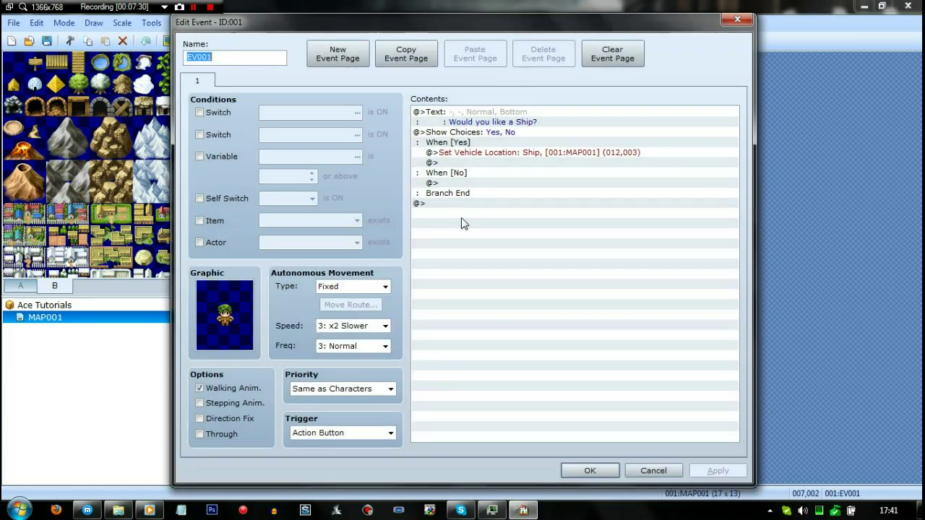
click(470, 163)
double_click(470, 163)
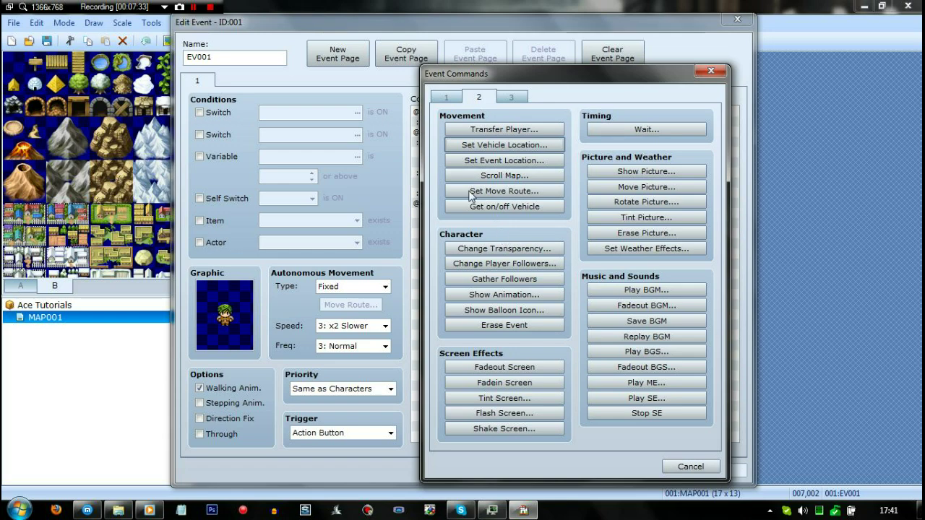
click(447, 97)
click(492, 233)
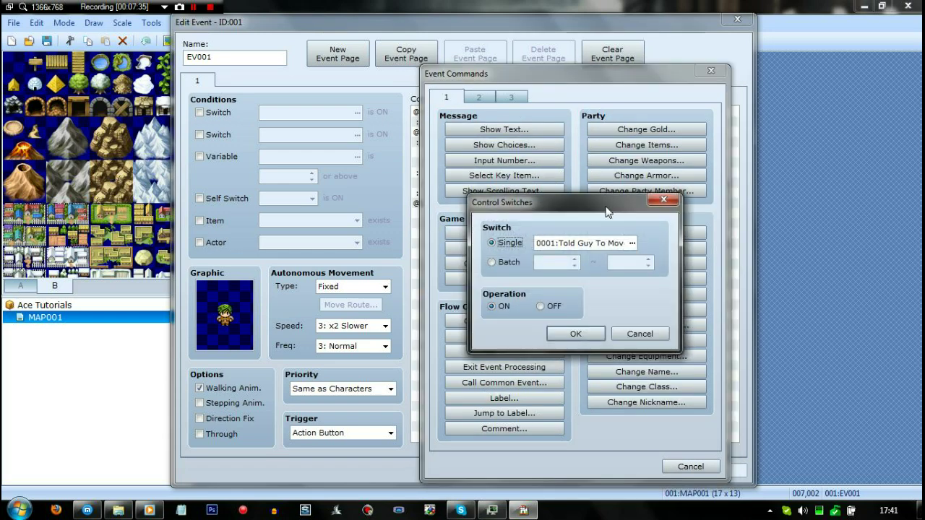
click(632, 244)
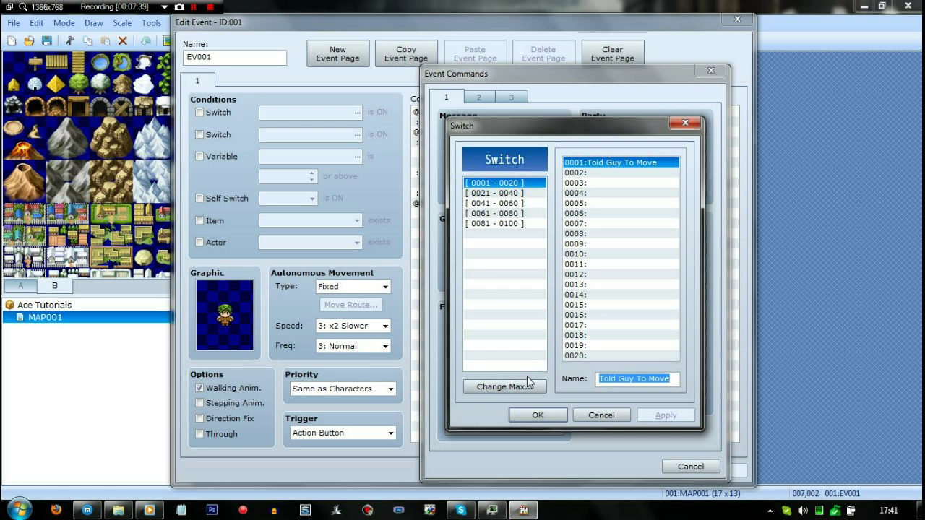
text(Got Ship)
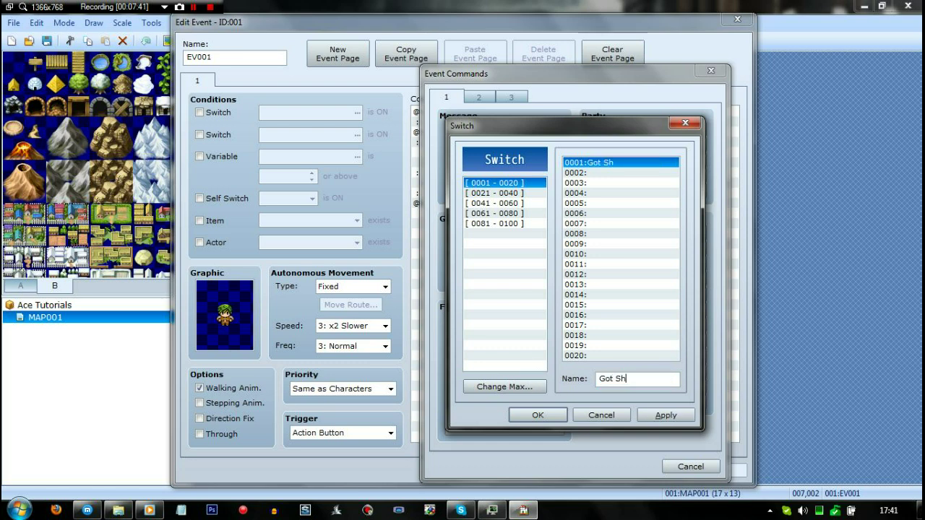
click(665, 415)
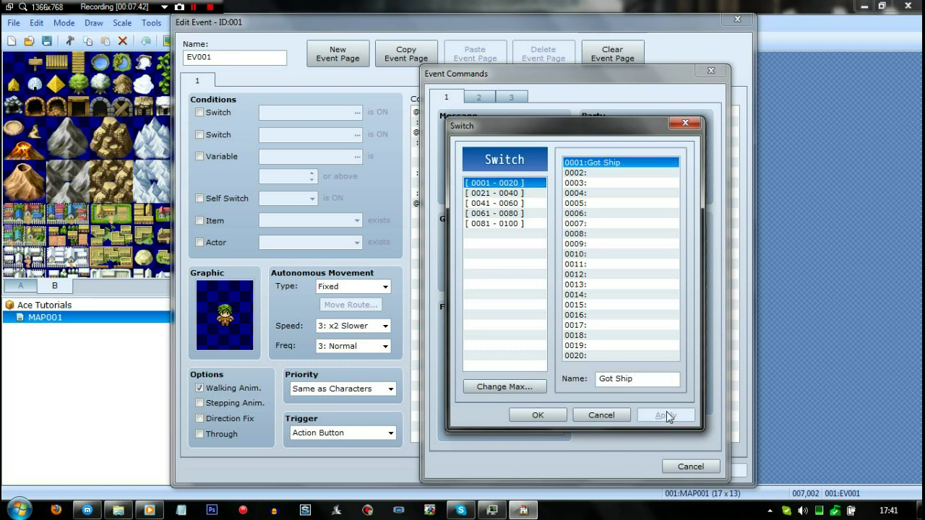
click(538, 415)
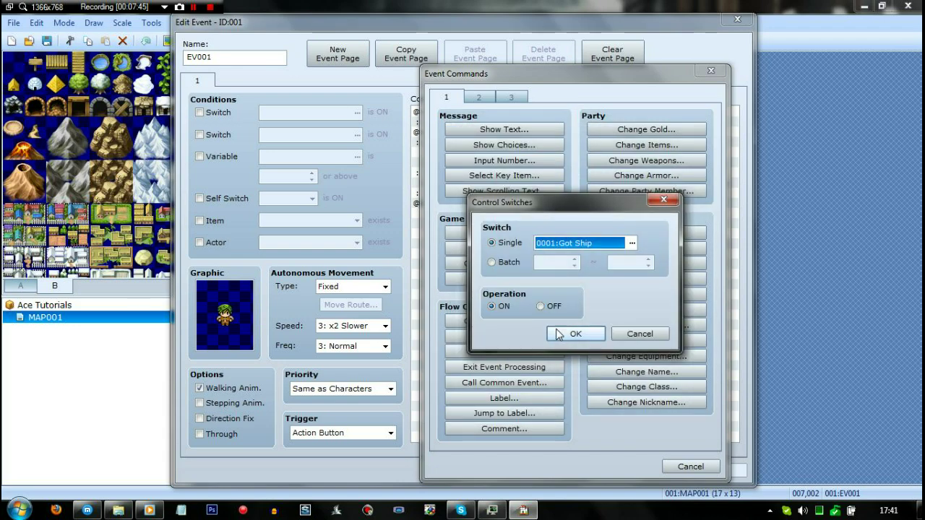
click(556, 331)
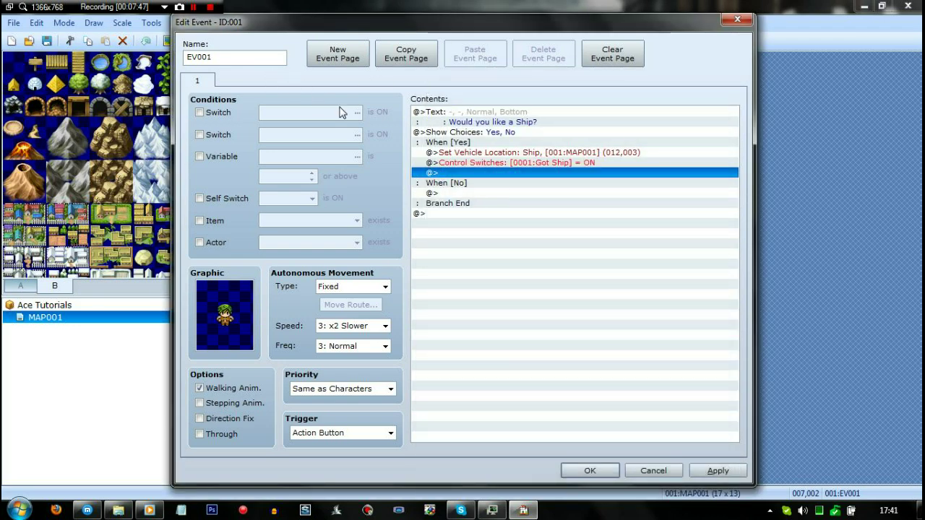
Add page 2 to the Ship NPC, conditioned on switch 0001 Got Ship, with the green-haired People1 sprite.
mouse_move(345, 103)
click(338, 54)
click(200, 112)
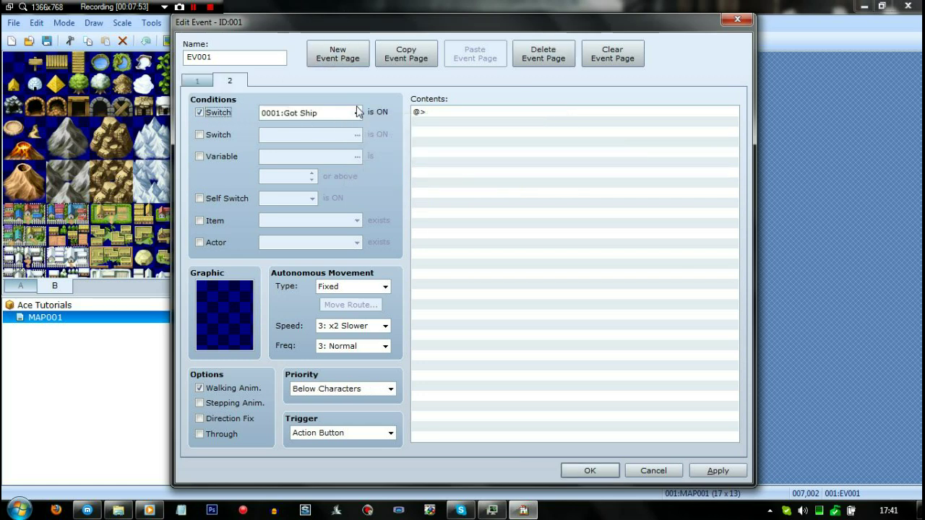
double_click(223, 311)
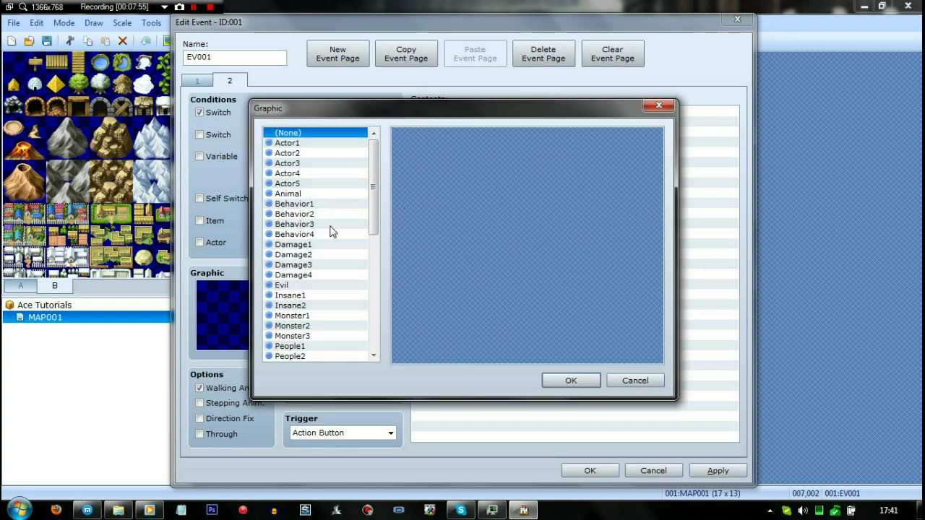
click(304, 346)
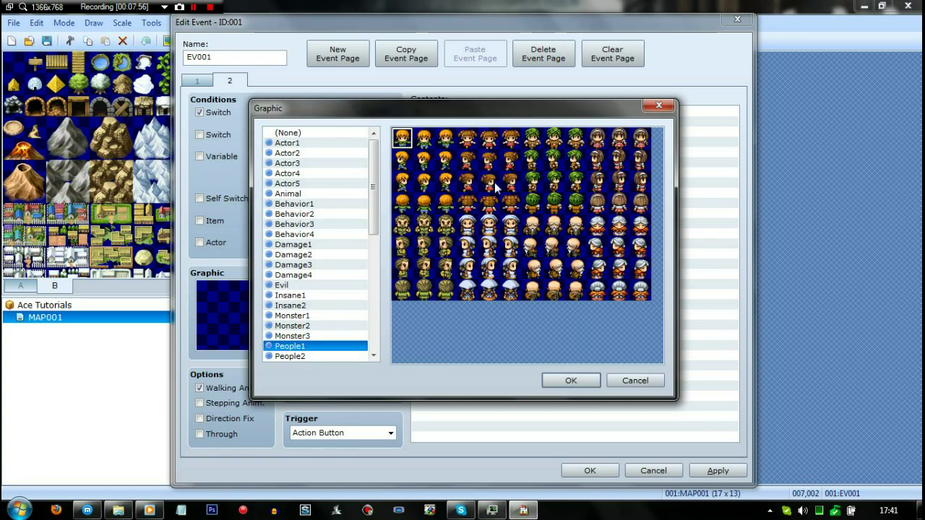
click(554, 144)
click(571, 383)
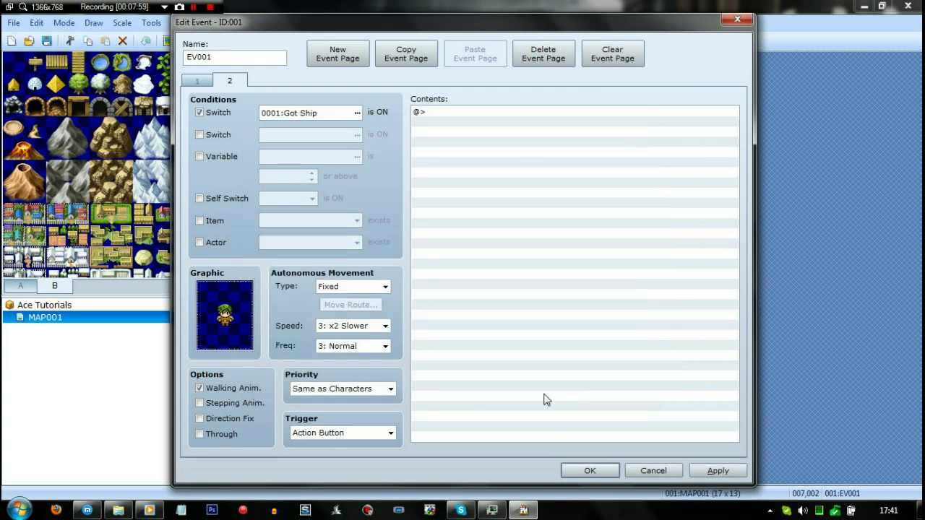
Begin a Show Text command on page 2's empty command line.
click(723, 471)
double_click(493, 113)
click(489, 130)
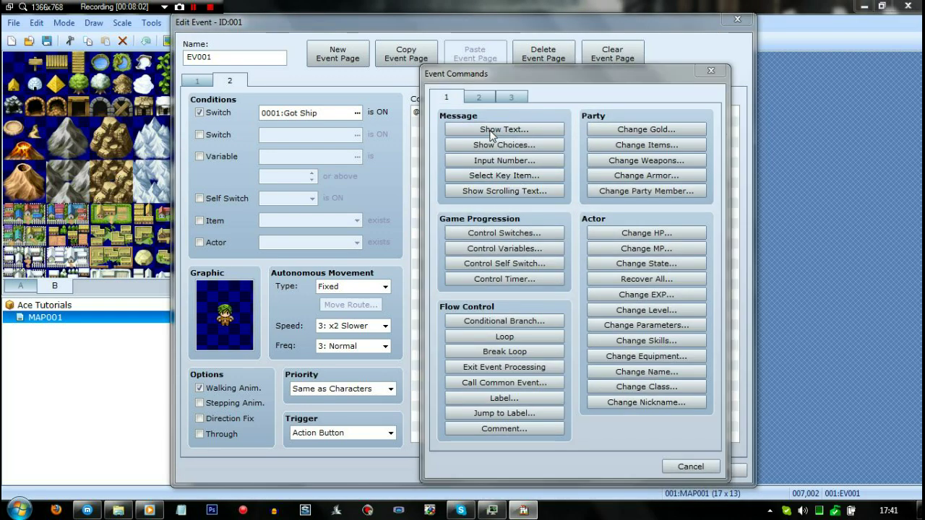
mouse_move(539, 242)
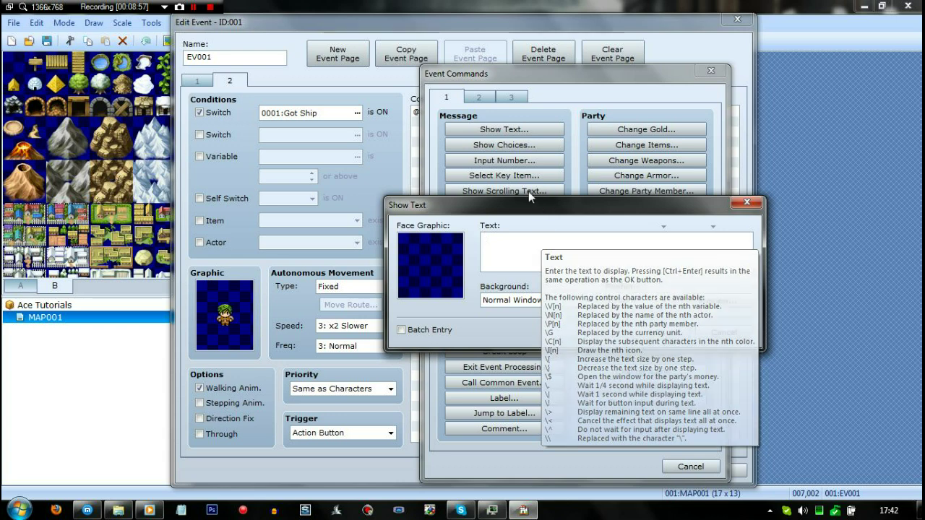
Enter the line 'You got the Ship, what more do you want?!' and confirm the event changes.
text(You)
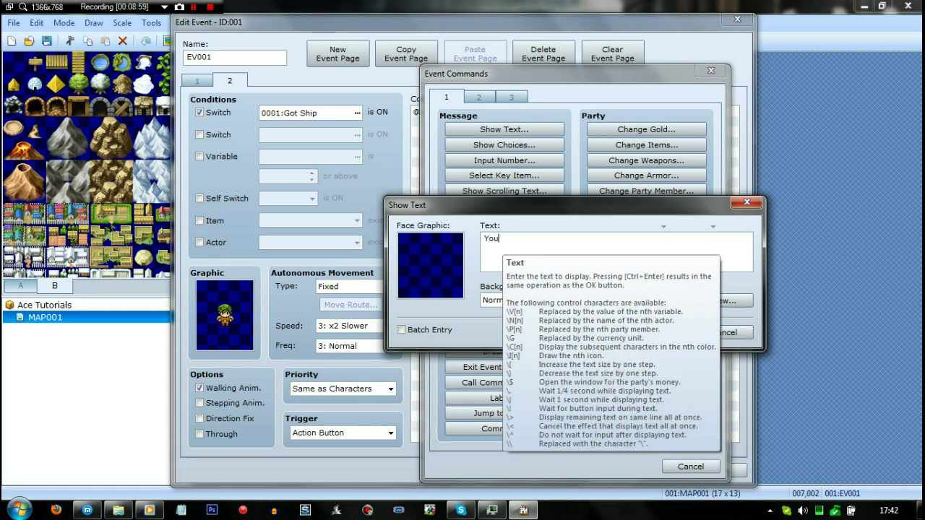
text( got the Ship, what mor)
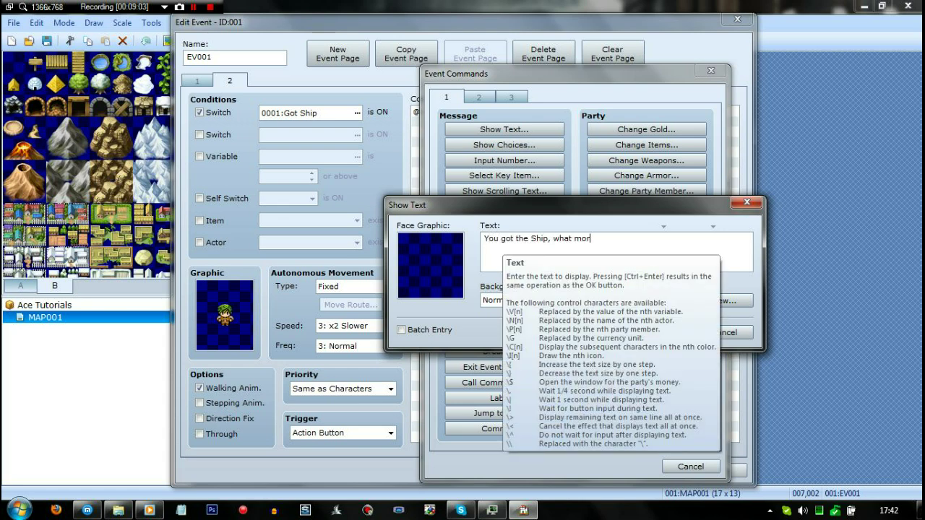
text(e do you want?!)
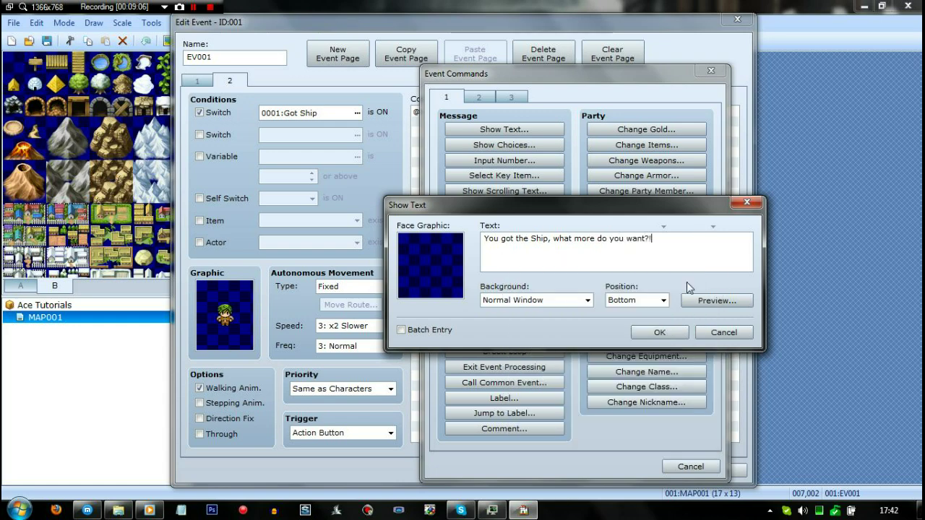
click(658, 332)
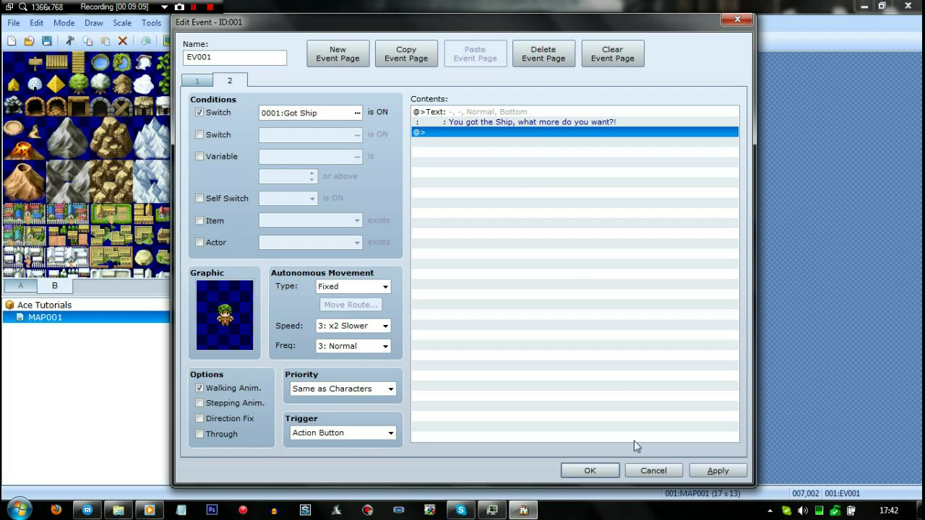
click(590, 471)
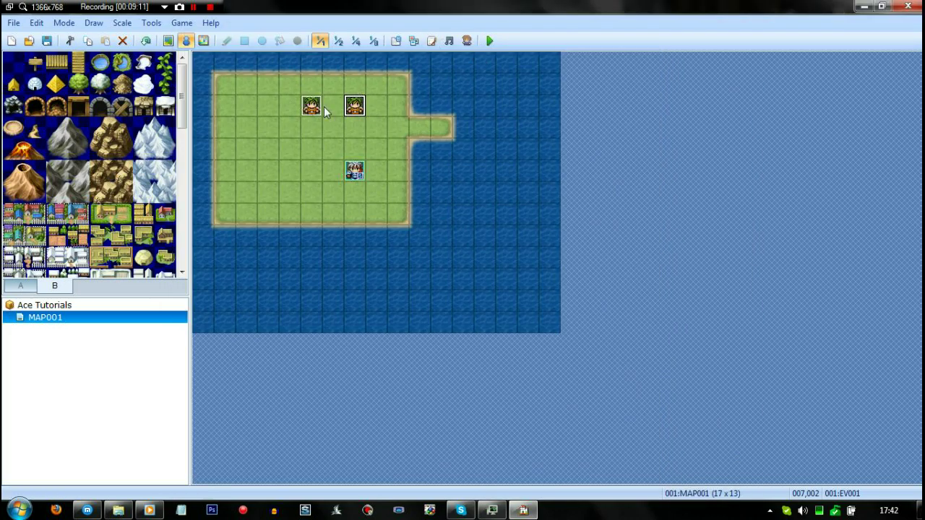
Save, playtest a new game, and accept the Ship NPC's ship offer.
click(491, 42)
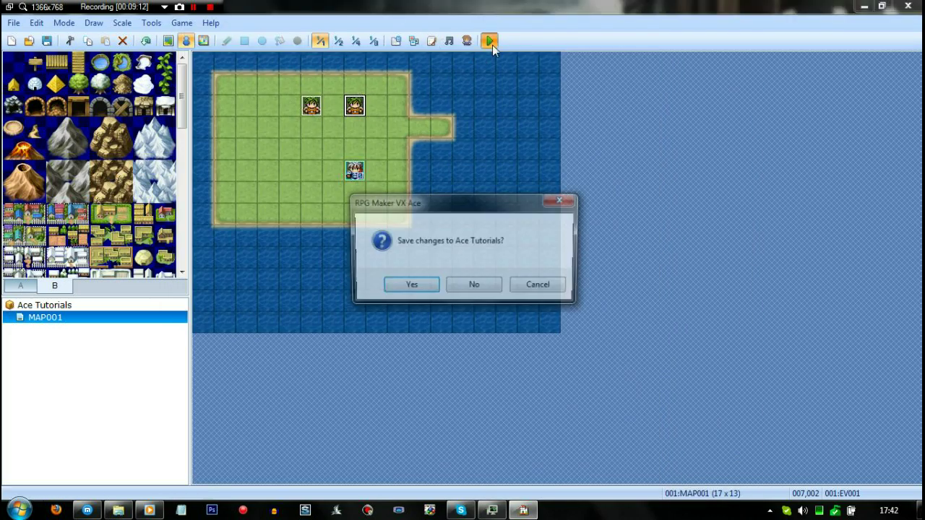
click(427, 286)
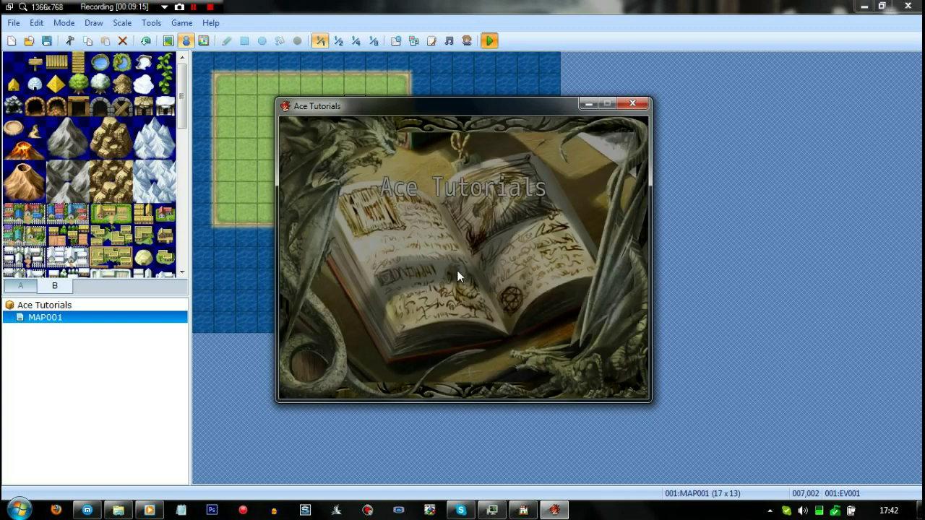
key(Return)
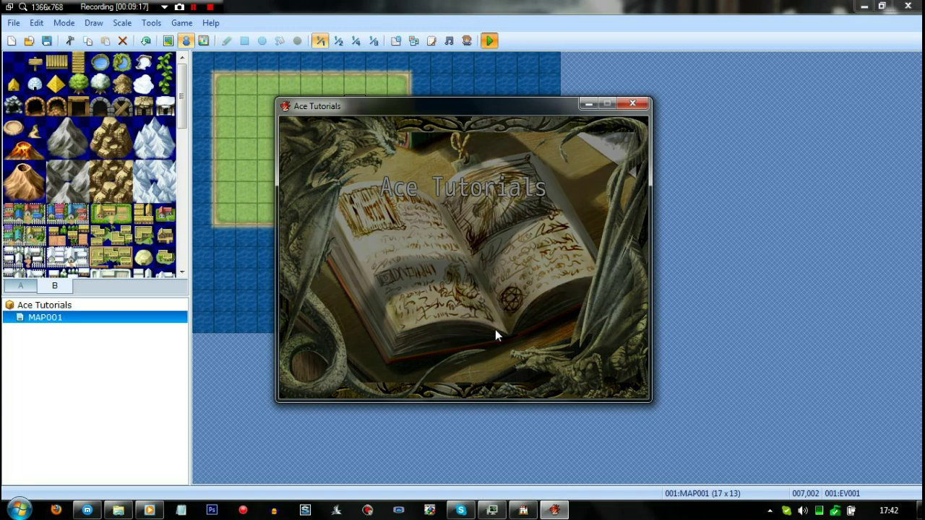
key(Up)
key(Return)
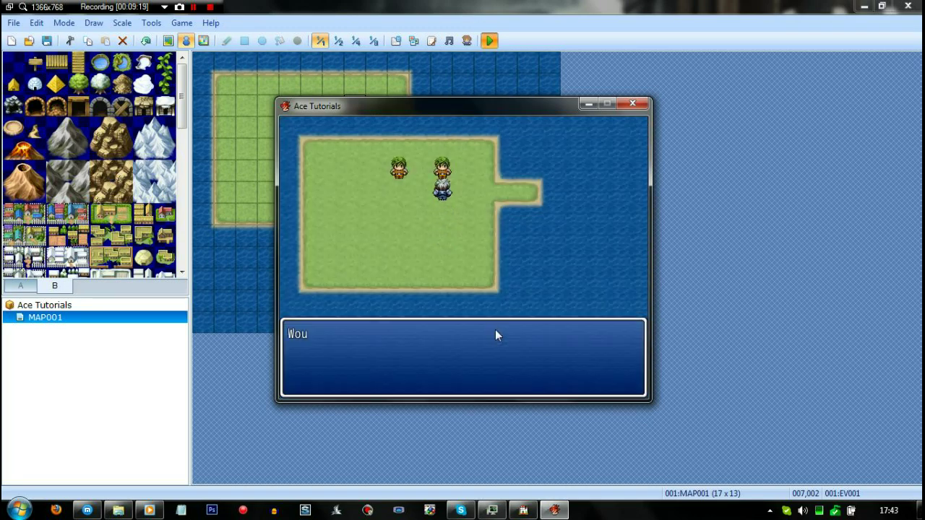
key(Return)
Board the ship, sail along the coast back to shore, and talk to the Ship NPC again.
key(Right)
key(Right)
key(Return)
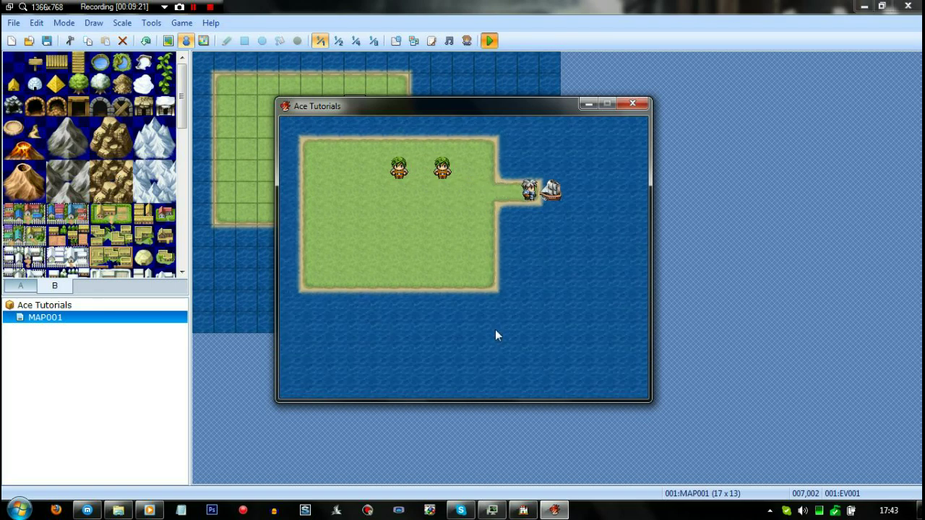
key(Down)
key(Down)
key(Down)
key(Left)
key(Left)
key(Return)
key(Left)
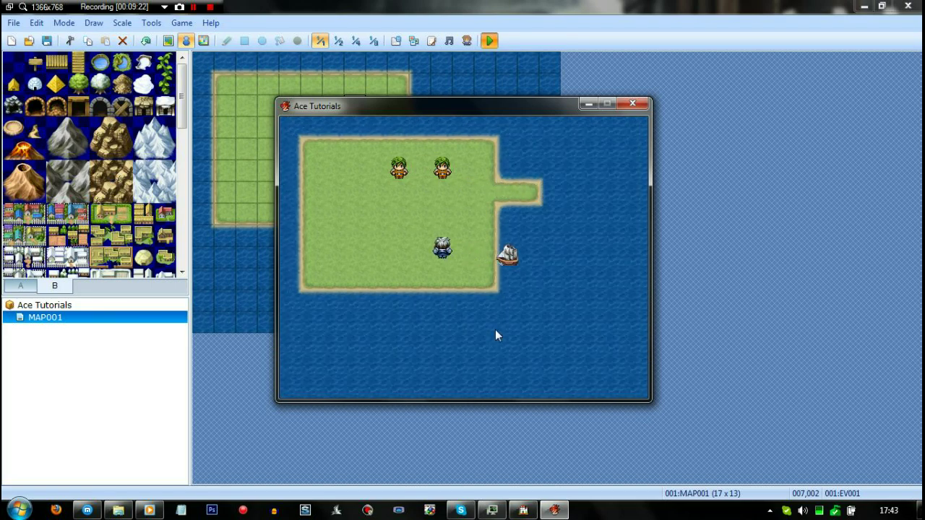
key(Up)
key(Up)
key(Up)
key(Return)
key(Return)
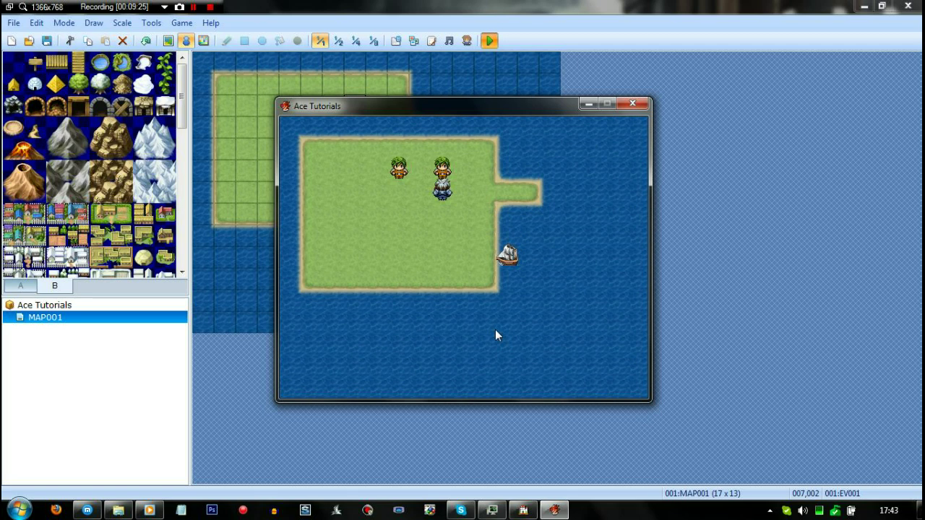
Close the 'You got the Ship' message and walk the player around the island.
key(Down)
key(Down)
key(Right)
key(Down)
key(Down)
key(Left)
key(Up)
key(Left)
key(Left)
key(Left)
key(Up)
key(Up)
key(Up)
key(Up)
key(Up)
key(Right)
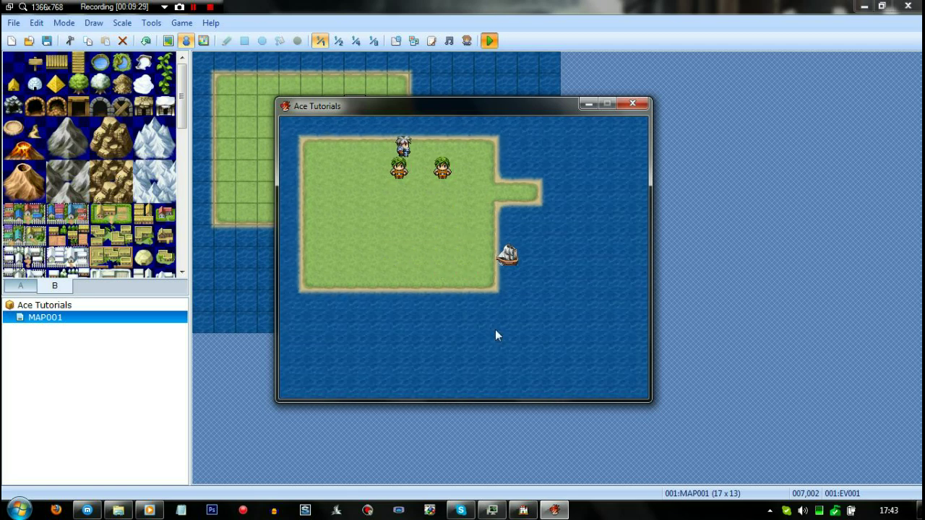
key(Right)
key(Right)
key(Right)
key(Right)
key(Down)
key(Down)
key(Down)
key(Down)
key(Down)
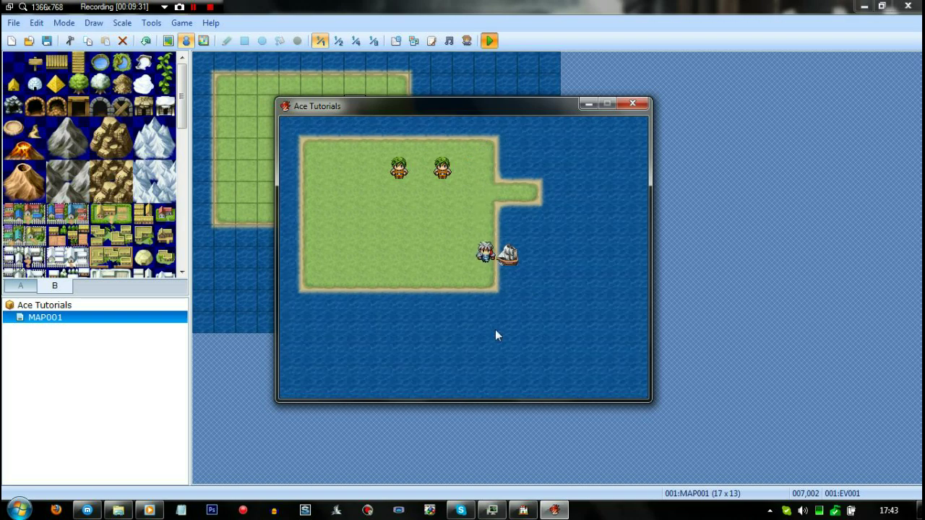
key(Left)
key(Left)
key(Left)
key(Left)
key(Left)
key(Left)
key(Left)
key(Up)
key(Up)
key(Up)
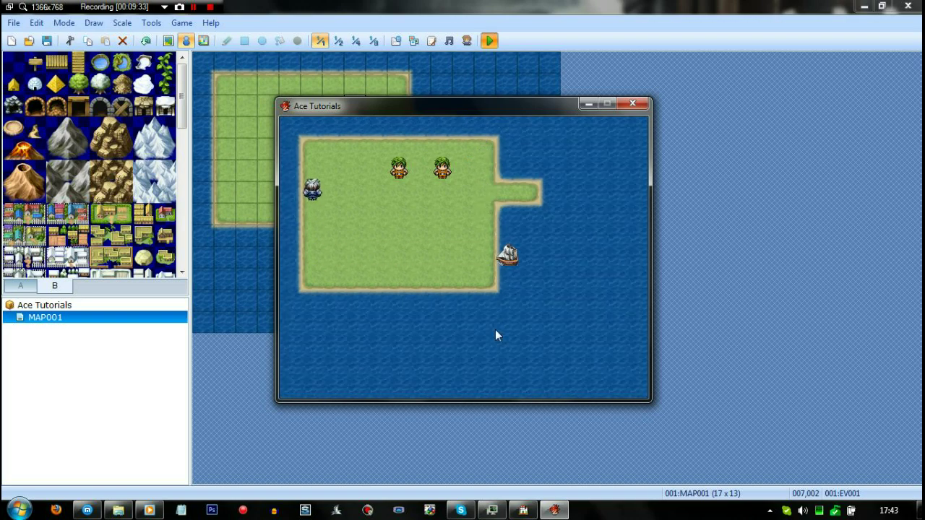
key(Up)
key(Up)
key(Right)
key(Right)
key(Right)
key(Right)
key(Right)
key(Right)
key(Right)
key(Down)
key(Down)
key(Down)
key(Down)
key(Down)
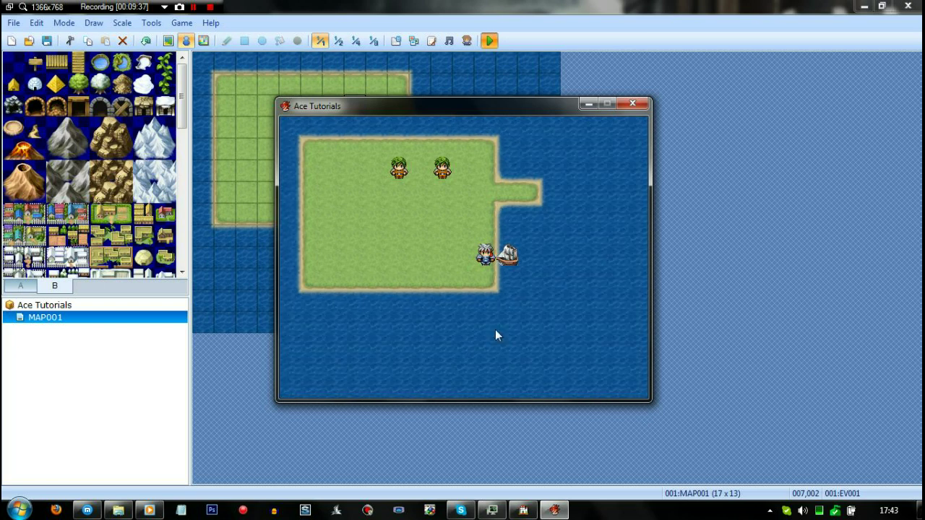
key(Left)
key(Left)
key(Left)
key(Left)
key(Left)
key(Left)
key(Left)
key(Left)
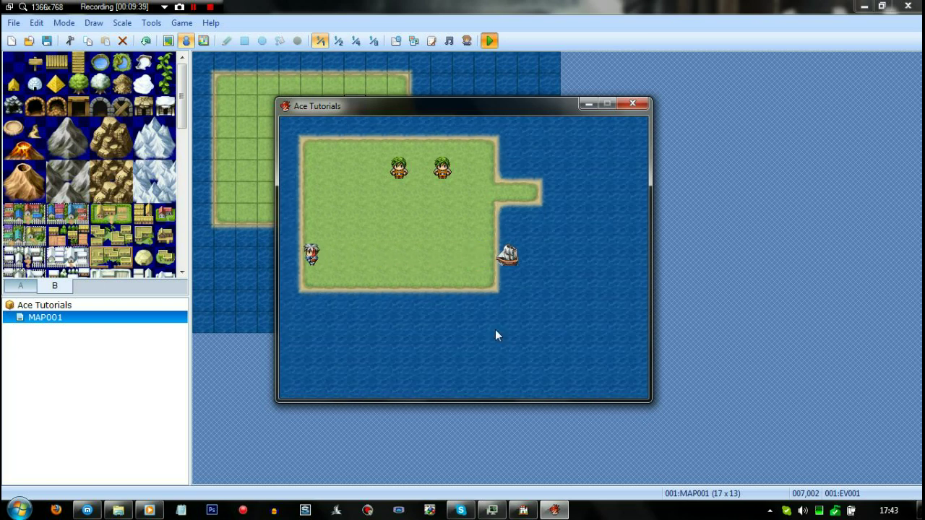
key(Up)
key(Up)
key(Up)
key(Up)
key(Up)
key(Right)
key(Right)
key(Right)
key(Right)
key(Right)
key(Right)
key(Right)
key(Right)
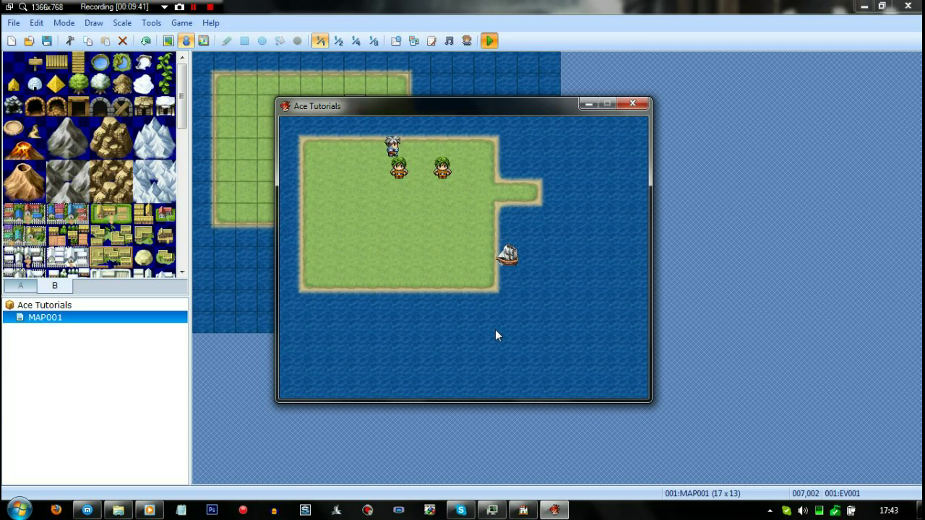
key(Down)
key(Down)
key(Down)
key(Down)
key(Left)
key(Left)
key(Left)
key(Left)
key(Left)
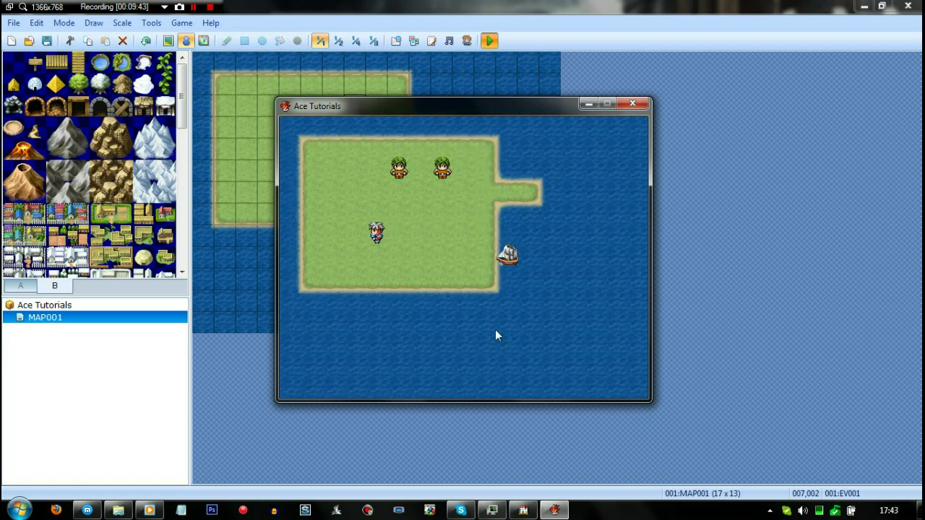
key(Down)
key(Down)
key(Right)
key(Right)
key(Right)
key(Right)
key(Up)
key(Left)
key(Left)
key(Left)
key(Left)
key(Left)
key(Left)
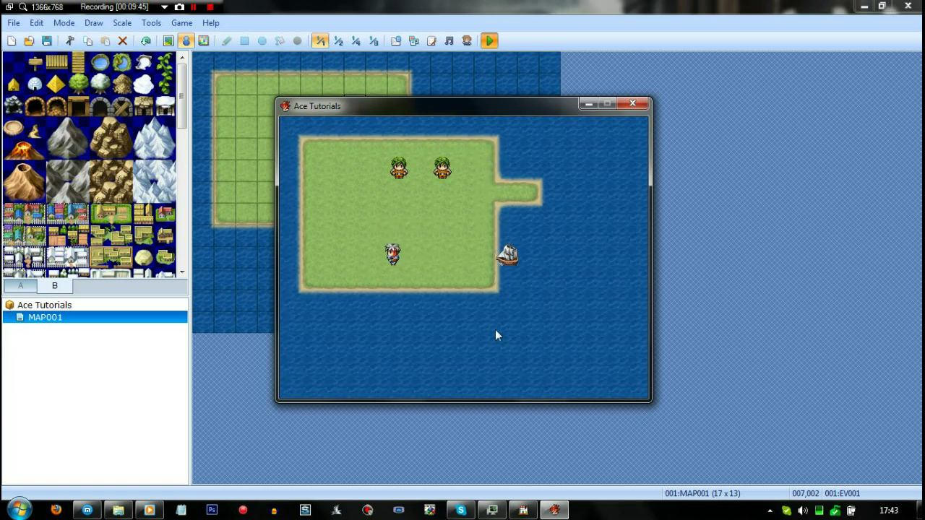
key(Up)
key(Up)
key(Up)
key(Up)
key(Up)
key(Right)
key(Right)
key(Right)
key(Right)
key(Right)
key(Right)
key(Right)
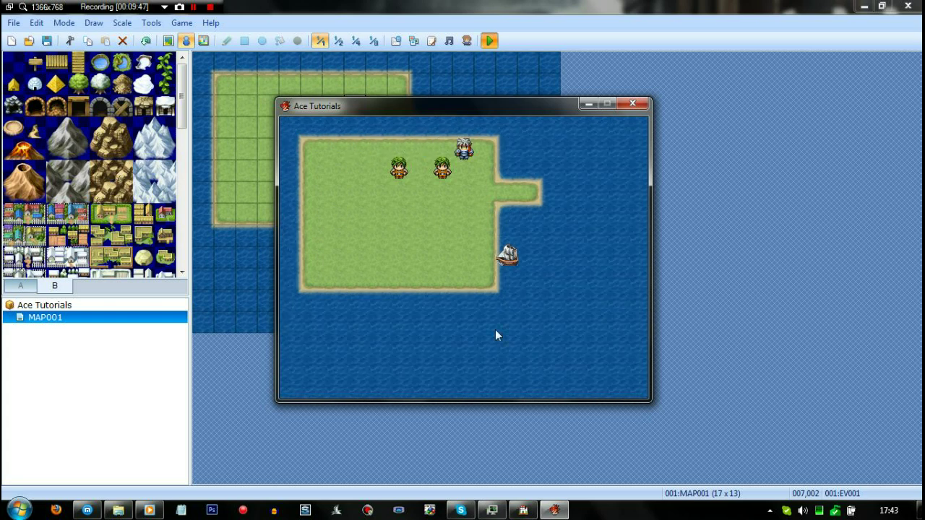
key(Down)
key(Down)
key(Down)
key(Down)
key(Down)
key(Left)
key(Left)
key(Left)
key(Left)
key(Left)
key(Left)
key(Up)
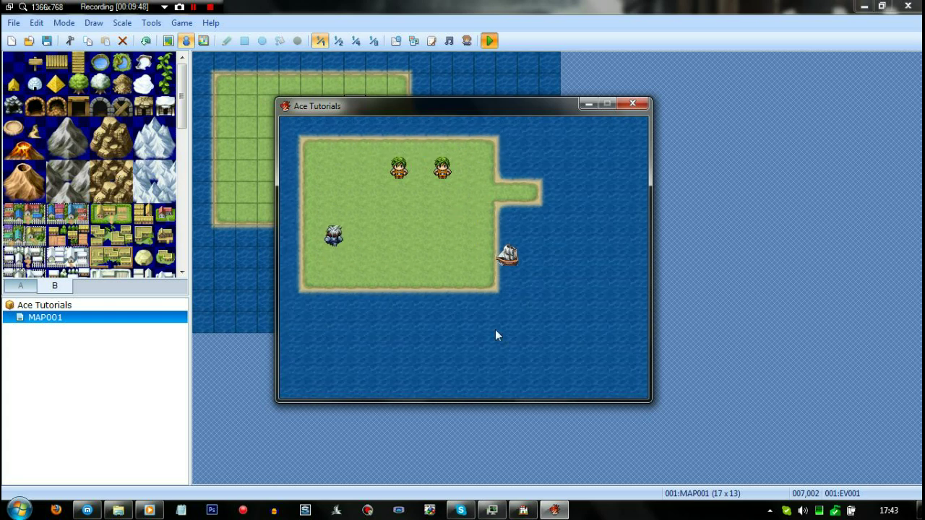
key(Up)
key(Up)
key(Up)
key(Up)
key(Right)
key(Right)
key(Right)
key(Right)
key(Right)
key(Right)
key(Down)
key(Down)
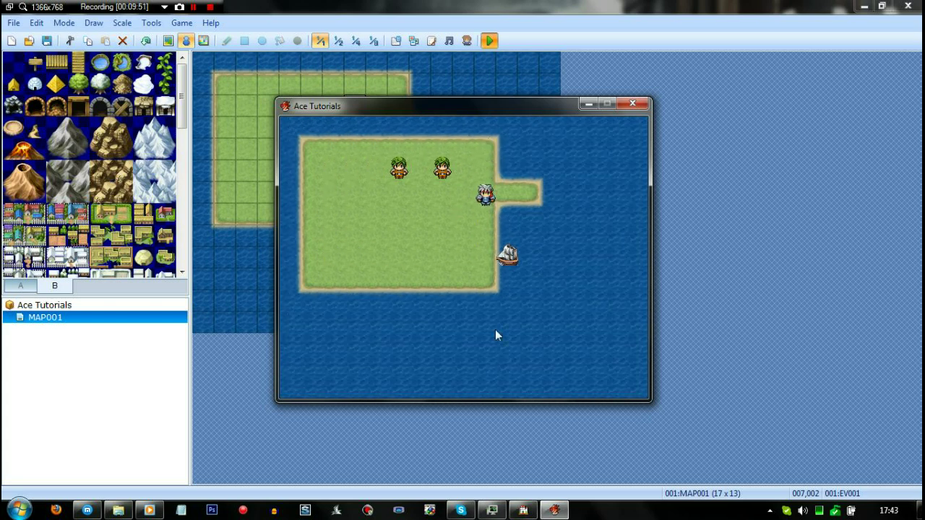
key(Down)
key(Down)
key(Down)
key(Left)
key(Left)
key(Left)
key(Left)
key(Left)
key(Left)
key(Left)
key(Up)
key(Up)
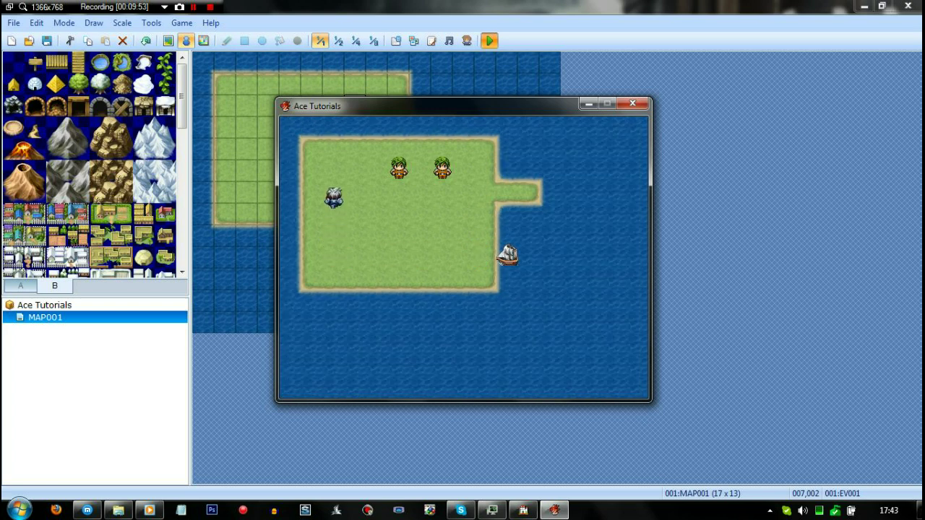
key(Up)
key(Up)
key(Up)
key(Right)
key(Right)
key(Right)
key(Right)
key(Right)
key(Right)
key(Down)
key(Down)
key(Down)
key(Down)
key(Down)
key(Left)
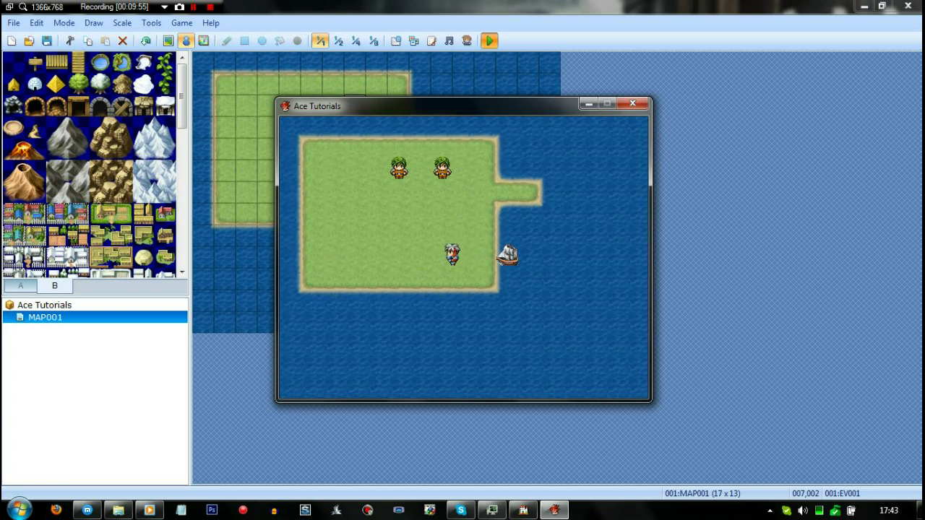
key(Left)
key(Left)
key(Left)
key(Left)
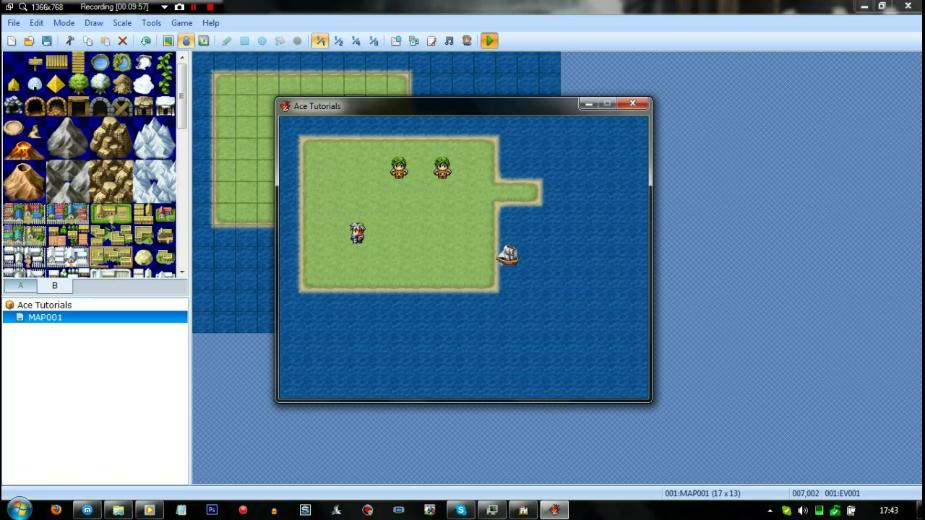
key(Right)
key(Down)
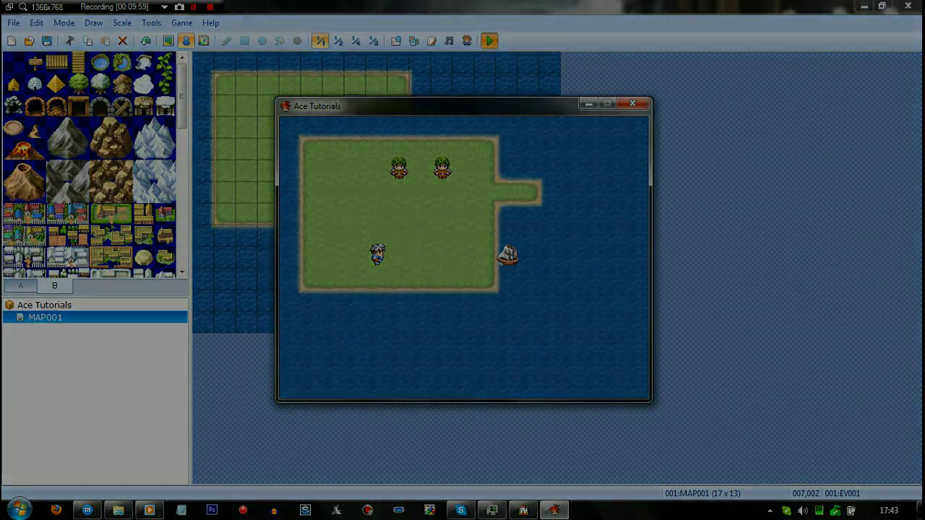